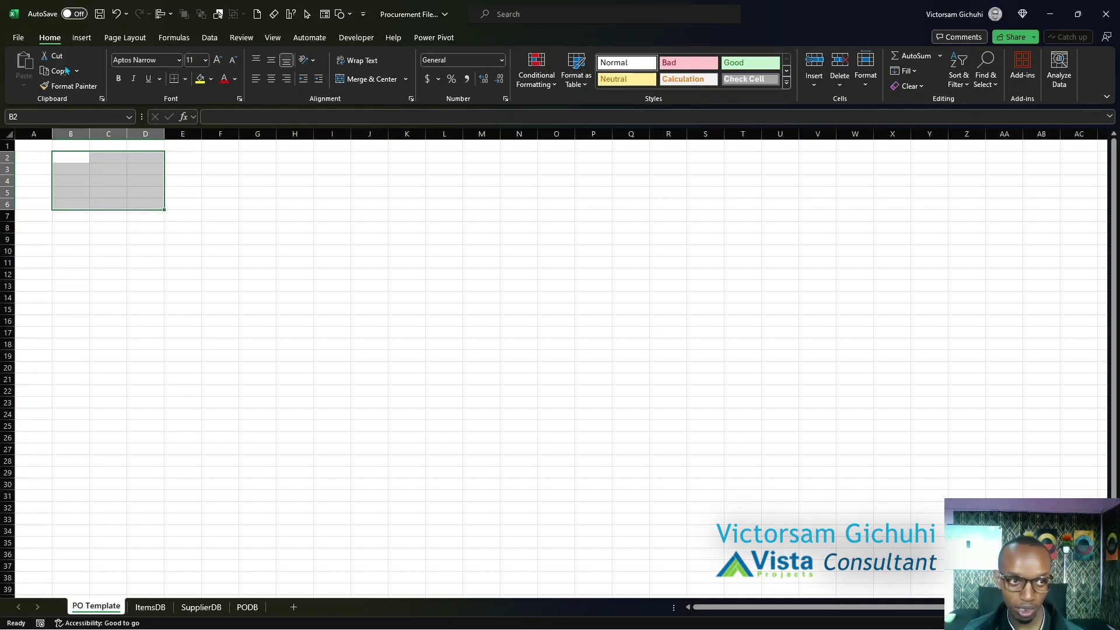
# Preview the 'Service invoice with tax calculations' template from Excel's Home start screen.
pyautogui.click(18, 37)
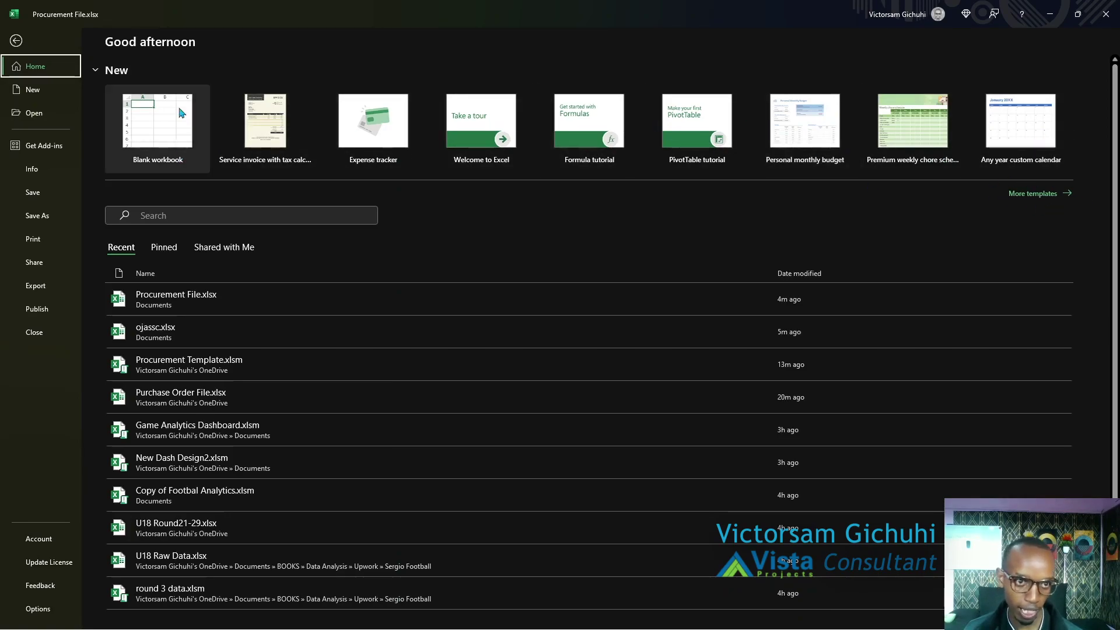
pyautogui.click(260, 124)
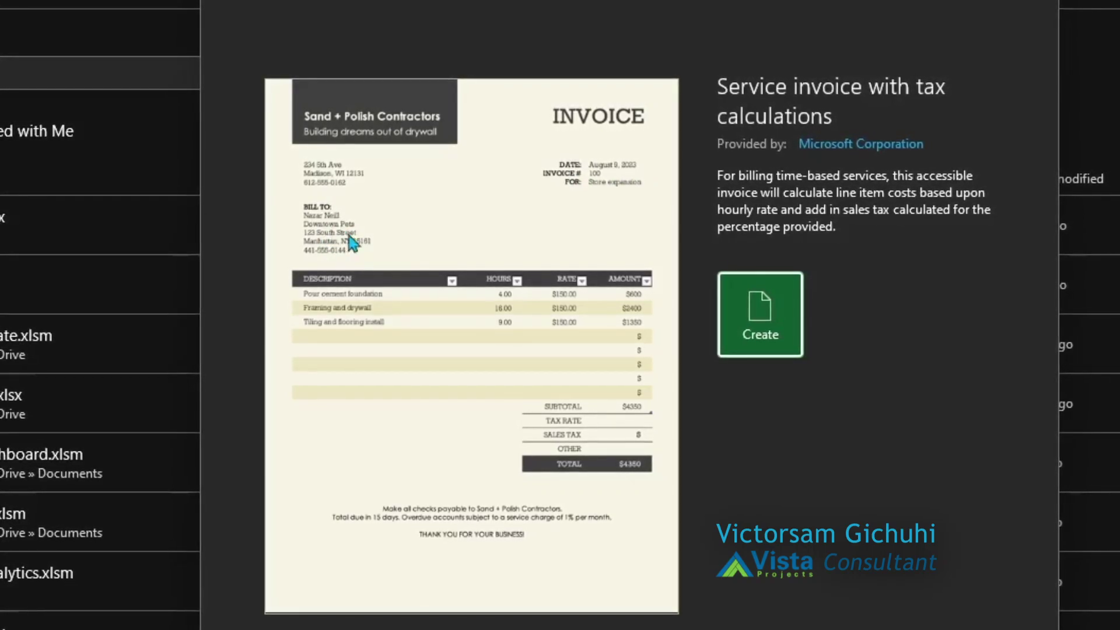
# Merge and centre B2:D5 as a middle-aligned LOGO placeholder.
pyautogui.click(1032, 18)
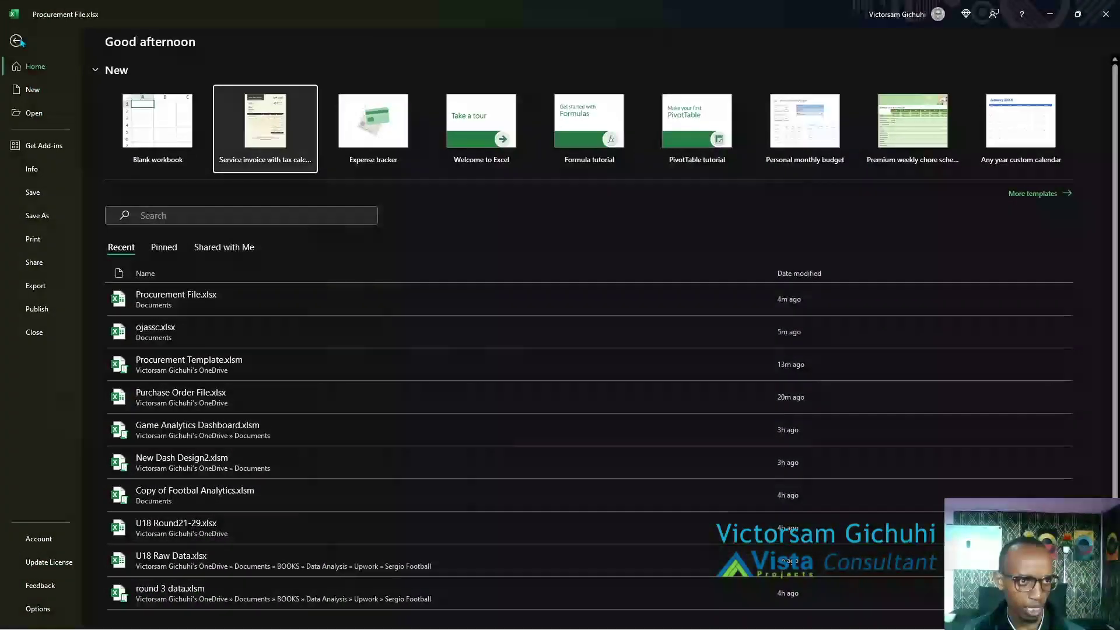
pyautogui.click(16, 41)
pyautogui.moveTo(70, 152); pyautogui.dragTo(161, 188)
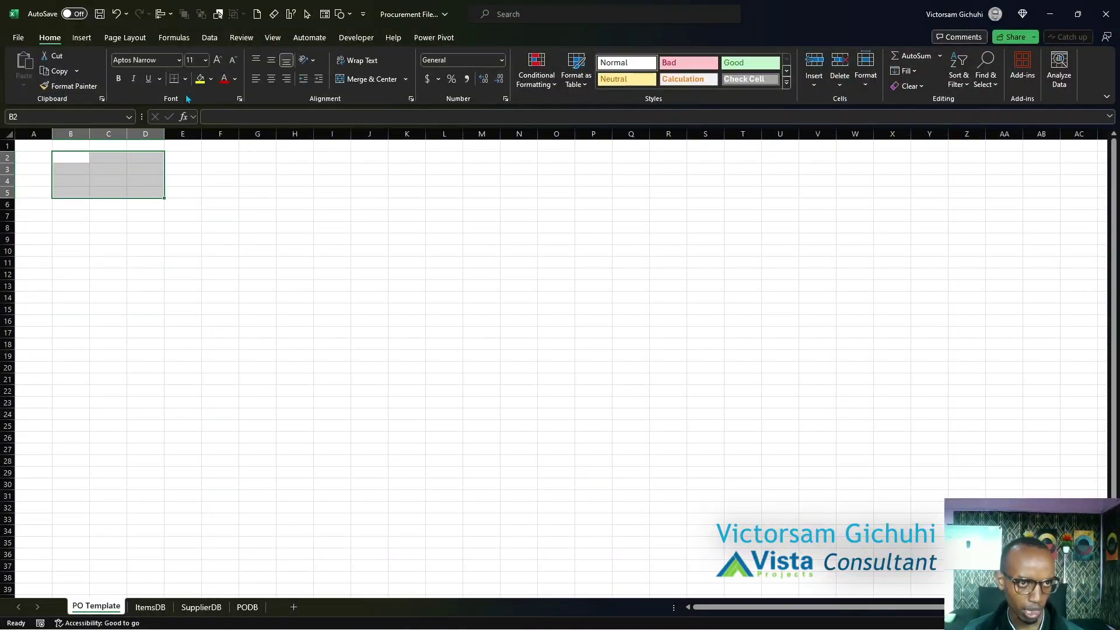
pyautogui.click(343, 82)
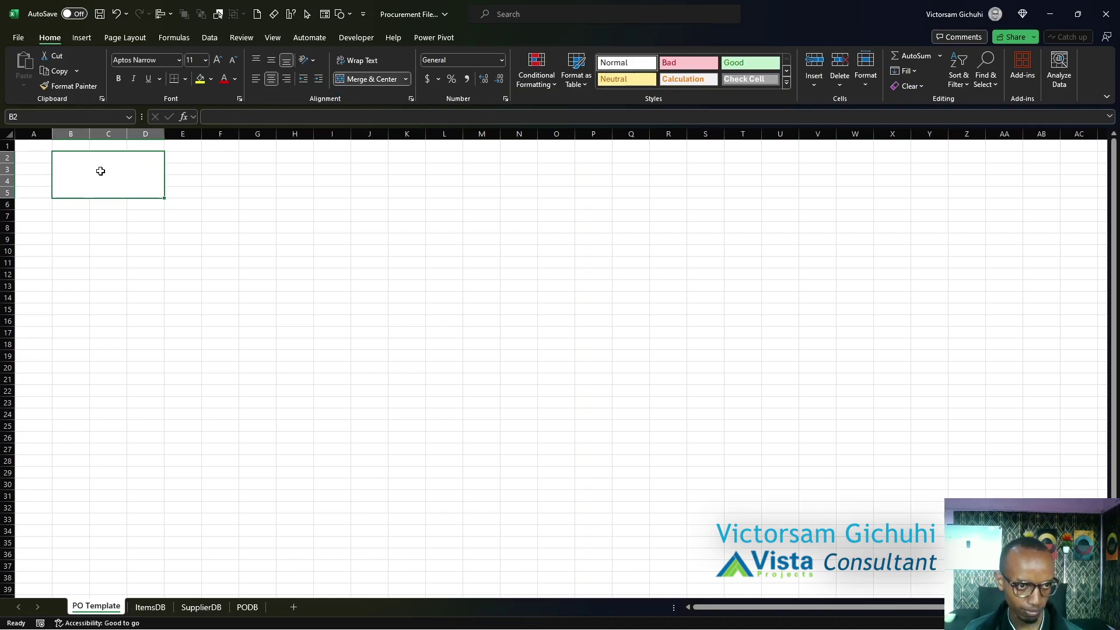
pyautogui.write('LOGO')
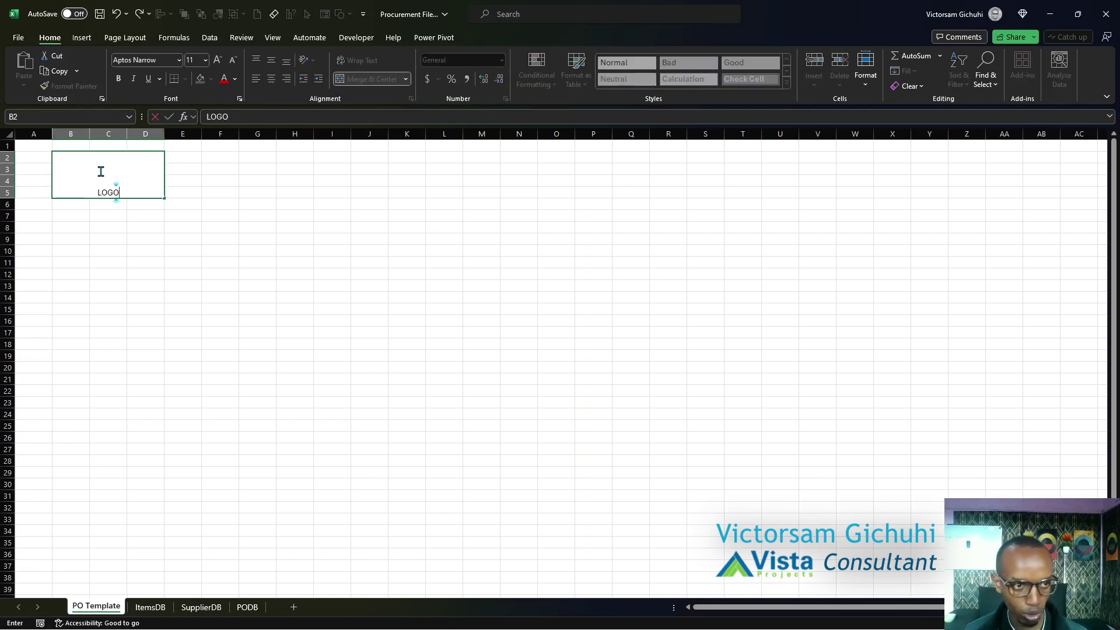
pyautogui.click(182, 309)
pyautogui.click(122, 185)
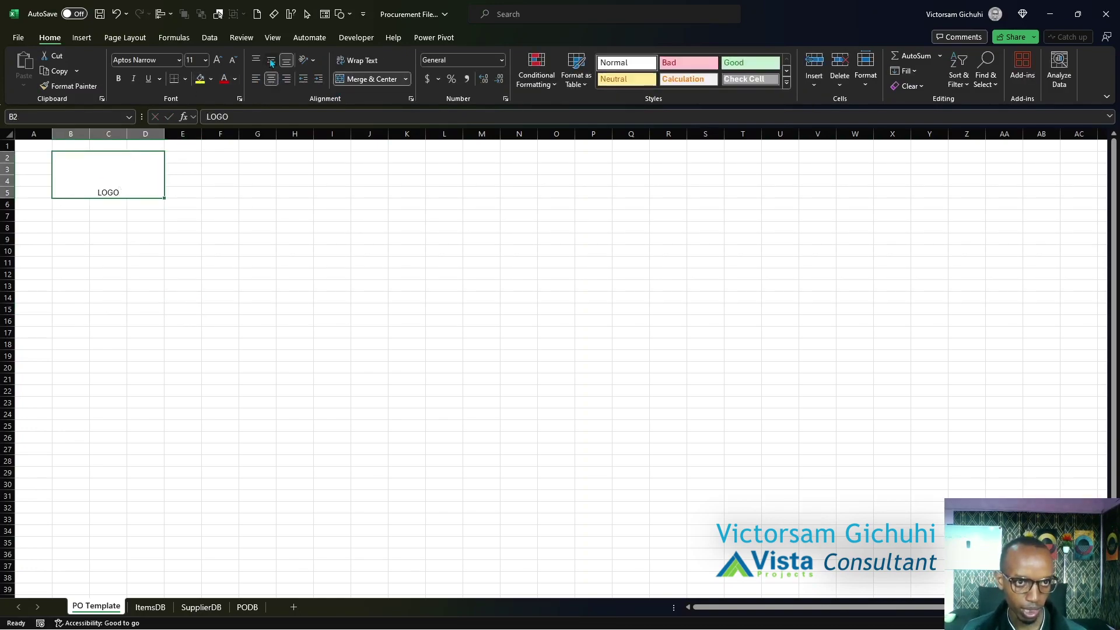
pyautogui.click(271, 60)
# Merge and centre J2:M5 and enter the PURCHASE ORDER title.
pyautogui.click(362, 227)
pyautogui.moveTo(382, 160); pyautogui.dragTo(469, 198)
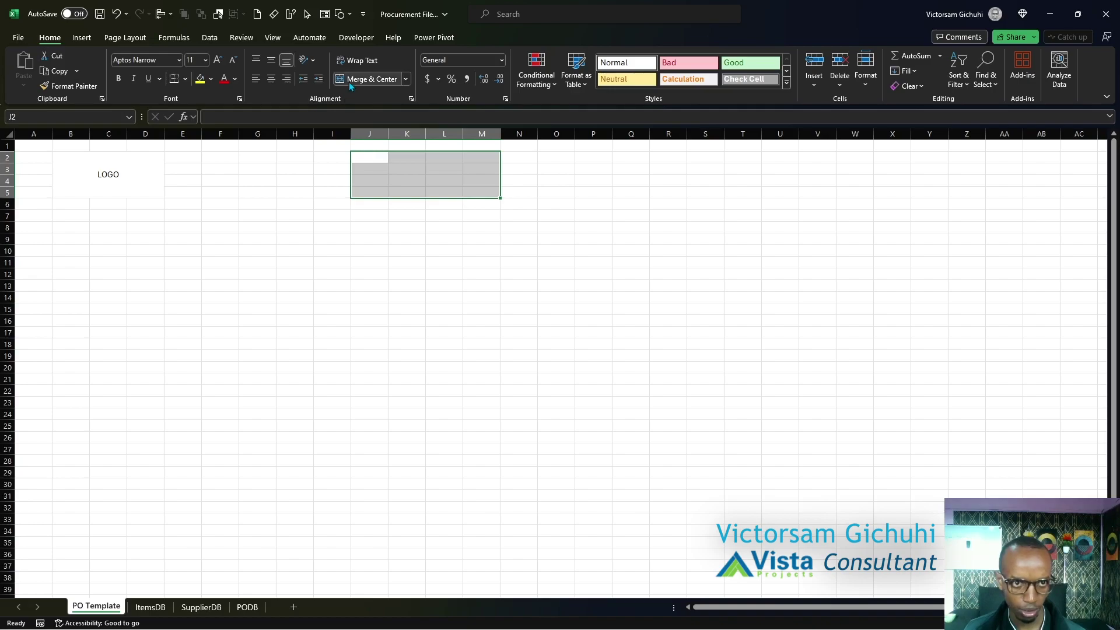
pyautogui.click(368, 79)
pyautogui.write('PURCHASE')
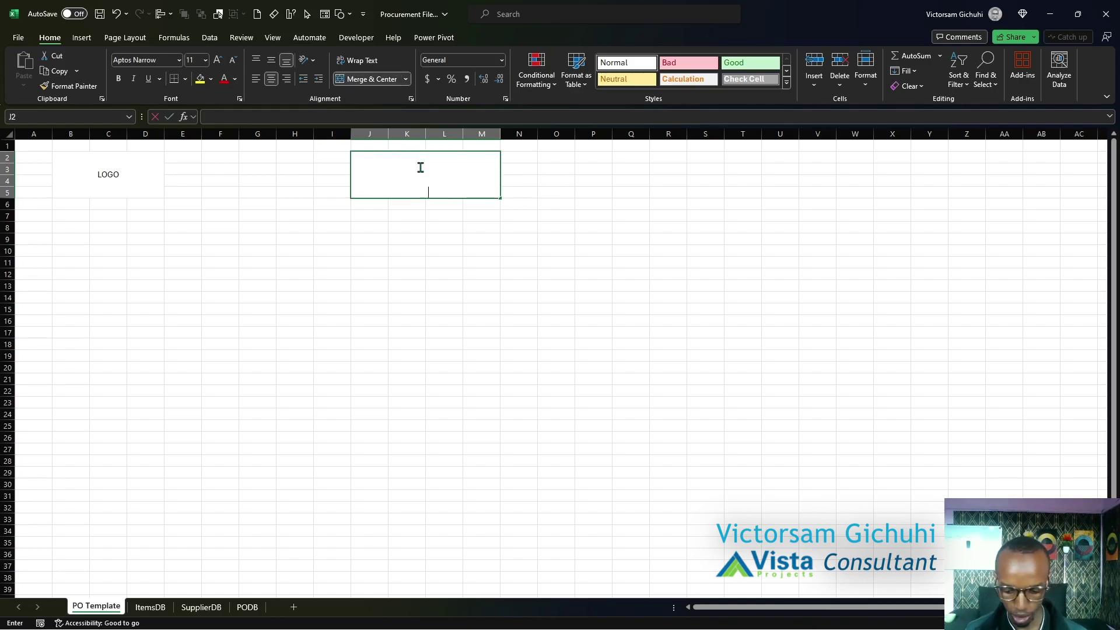
pyautogui.write(' ORDER')
pyautogui.hotkey('ctrl', 'Return')
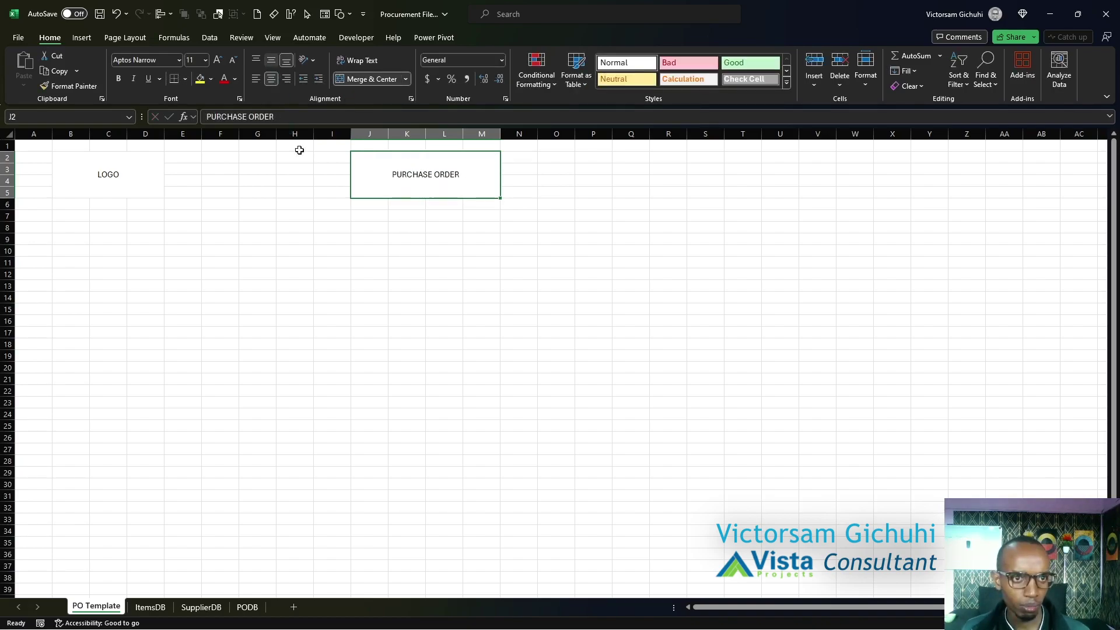
pyautogui.click(186, 287)
# Label J7 and J8 'PO Number' and 'PO Date'.
pyautogui.click(369, 214)
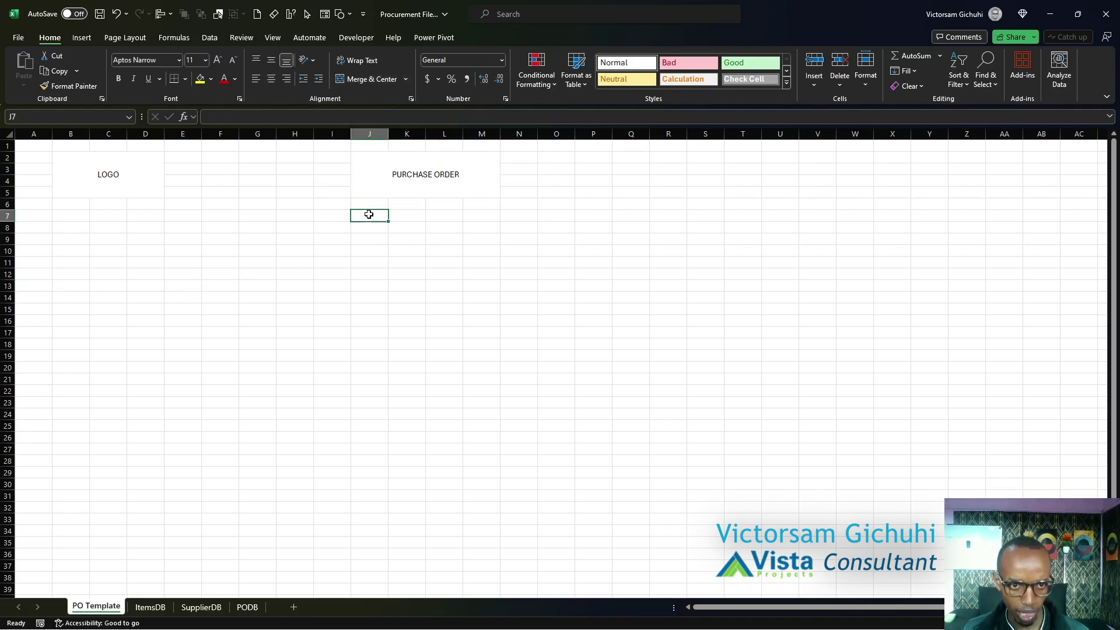
pyautogui.write('PO')
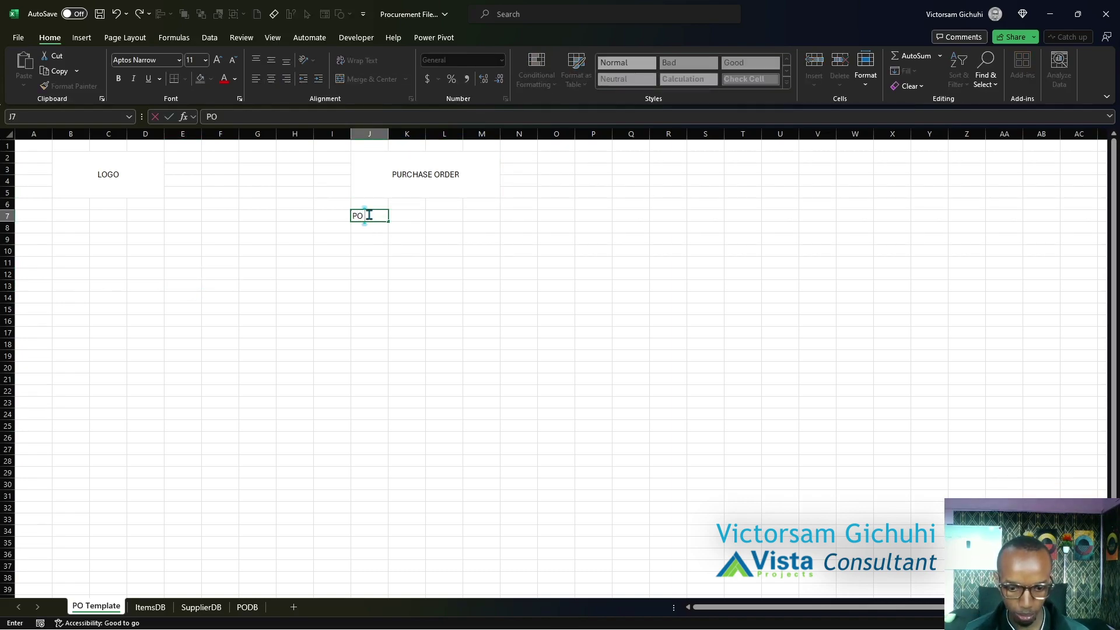
pyautogui.write(' Number')
pyautogui.press('Return')
pyautogui.write('PO Date')
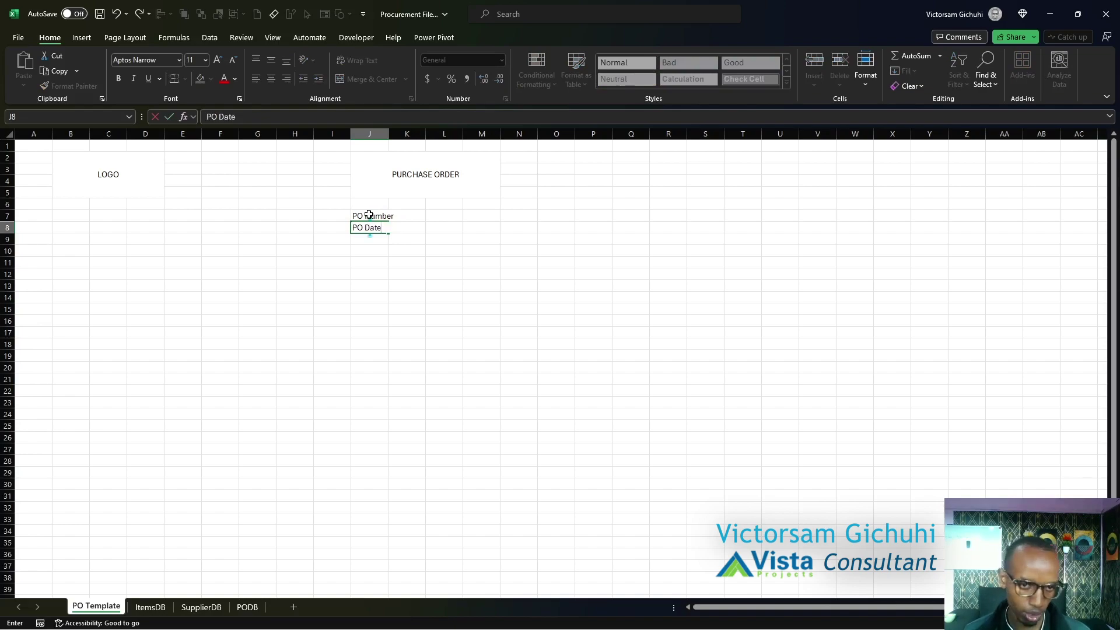
pyautogui.click(71, 250)
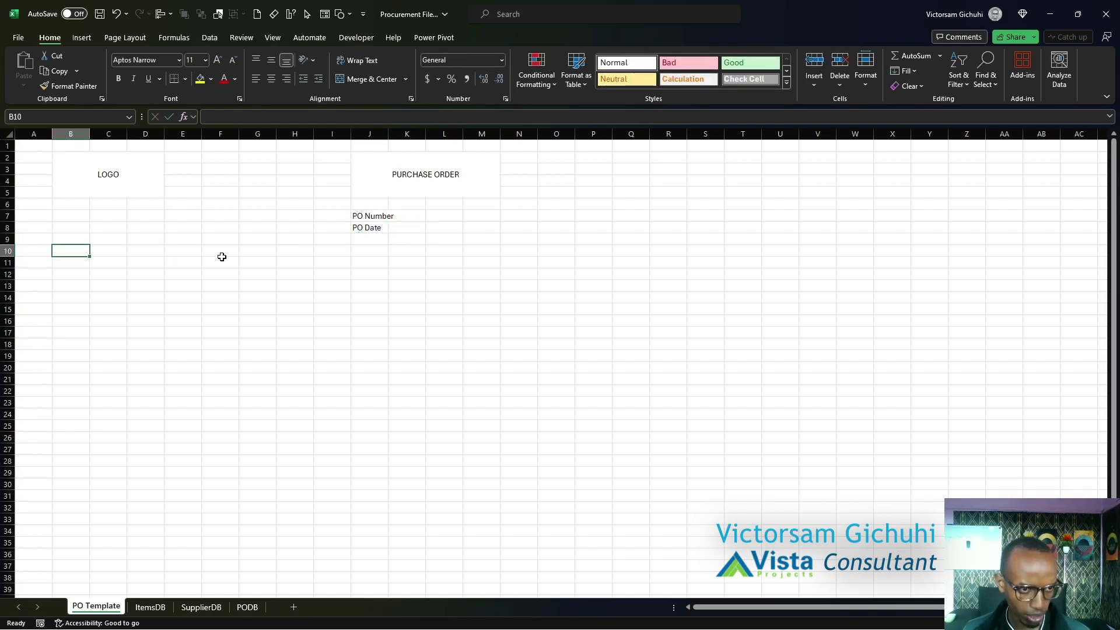
# Enter Supplier ID, Supplier Name, Address, Email and Phone Number down B9:B13.
pyautogui.write('Supplier')
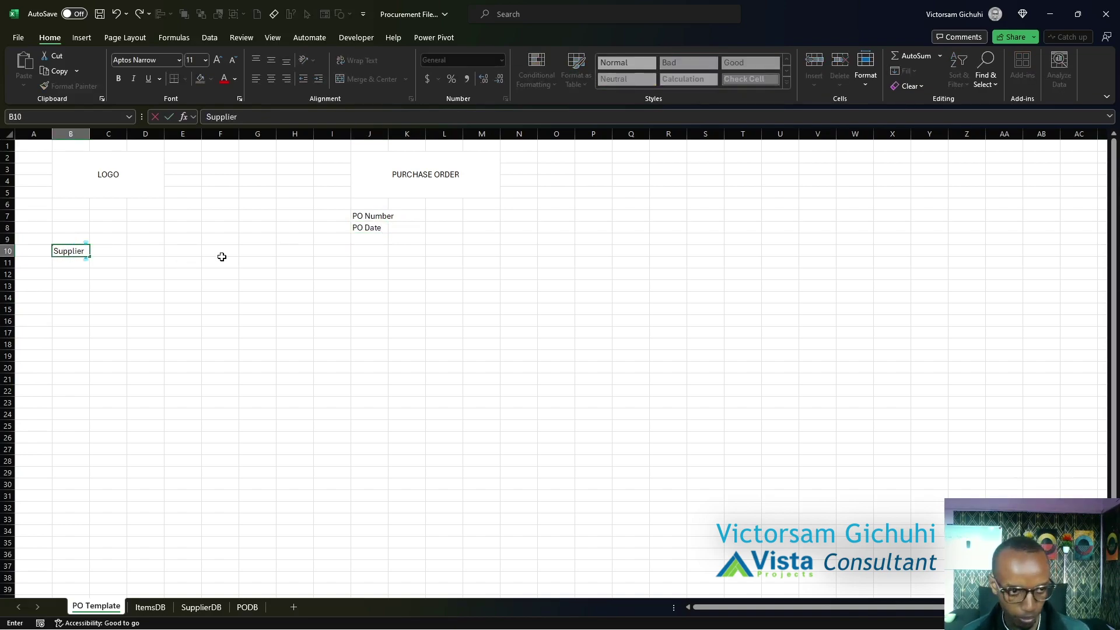
pyautogui.write(' Name')
pyautogui.press('Return')
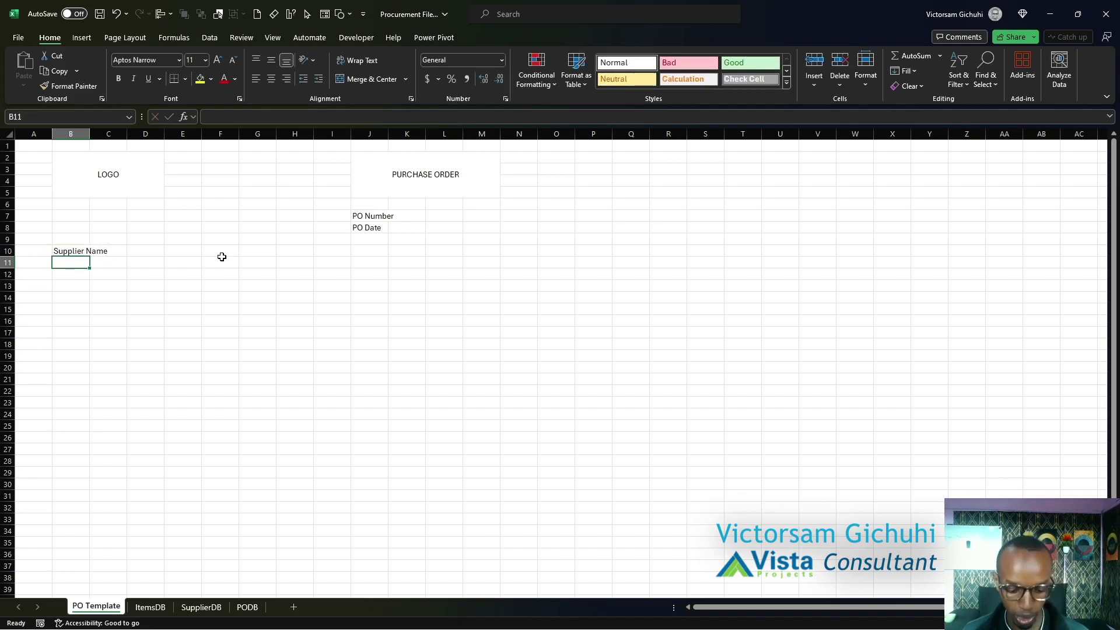
pyautogui.write('Address')
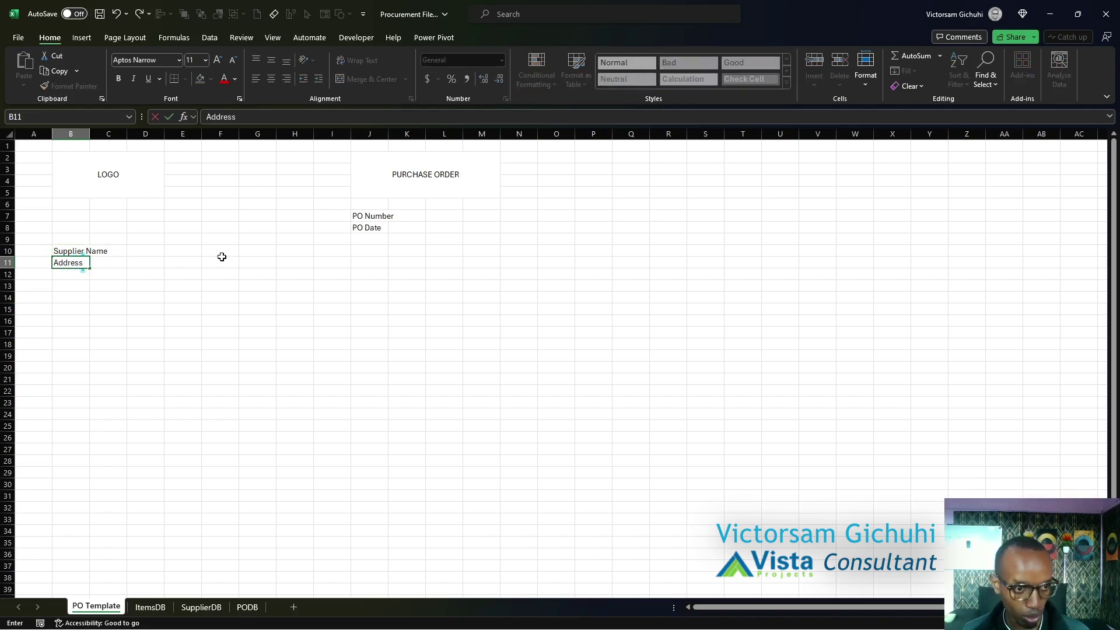
pyautogui.press('Return')
pyautogui.write('Email')
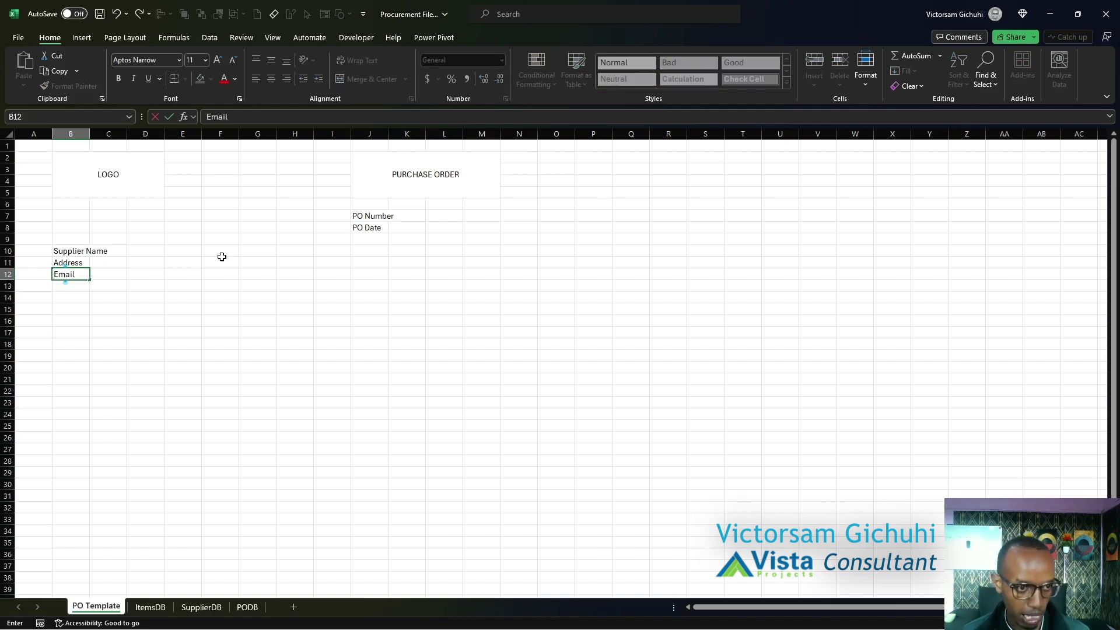
pyautogui.press('Return')
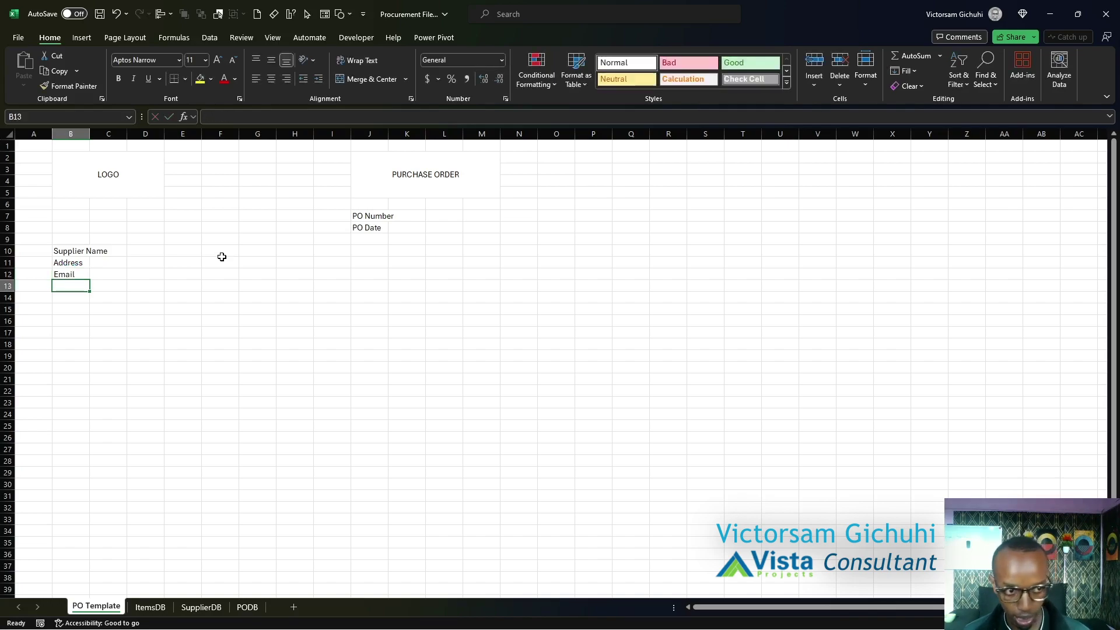
pyautogui.write('P')
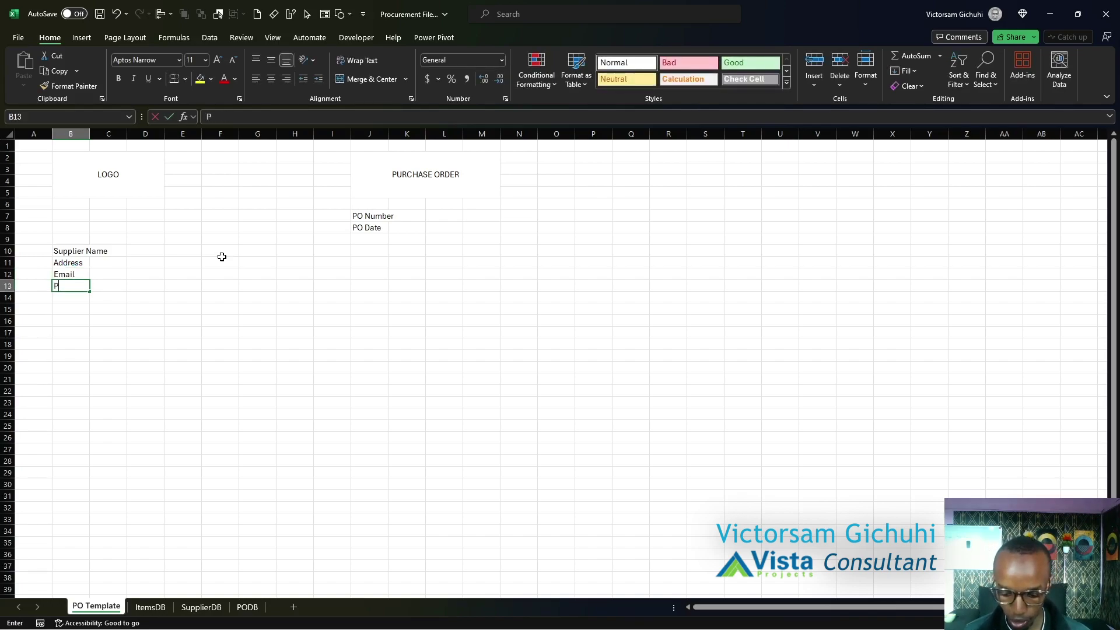
pyautogui.write('hone Number')
pyautogui.click(67, 239)
pyautogui.write('Su')
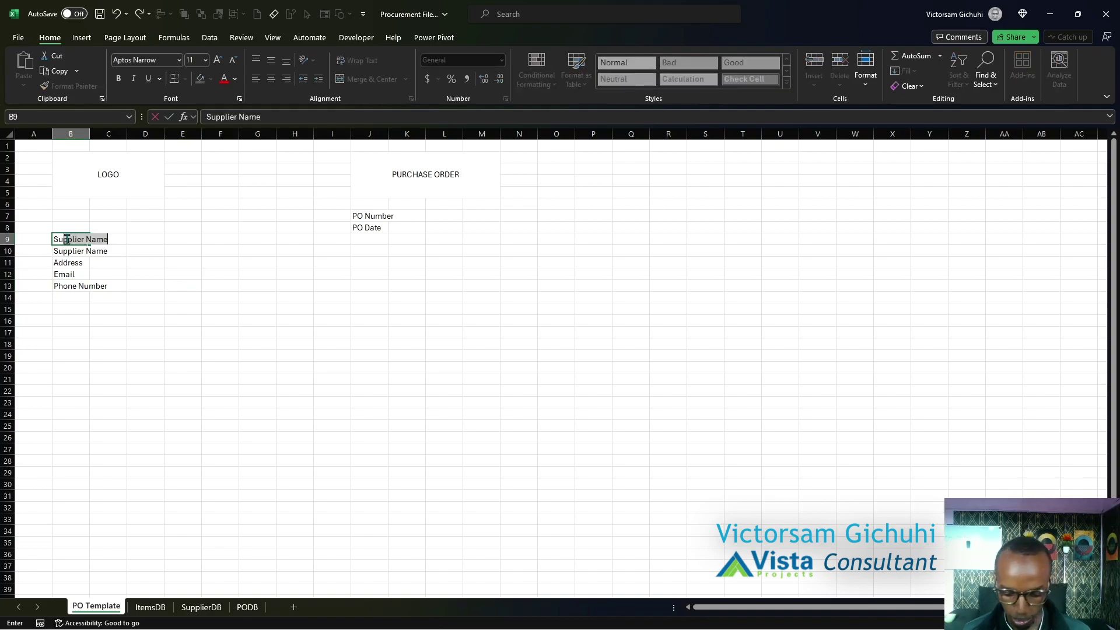
pyautogui.write('pplier ID')
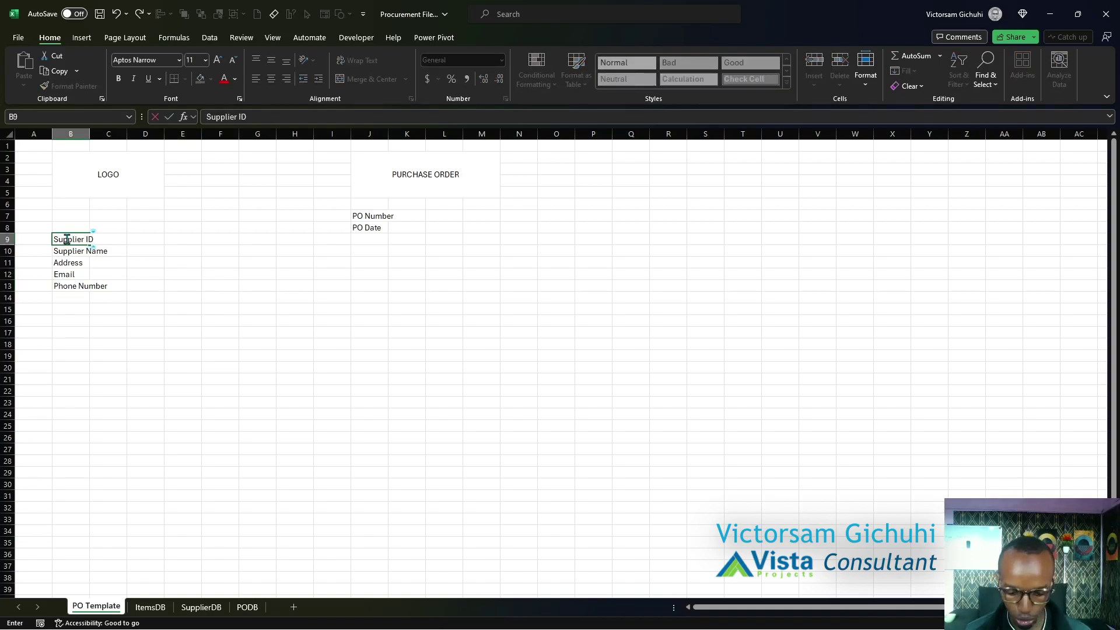
pyautogui.click(218, 322)
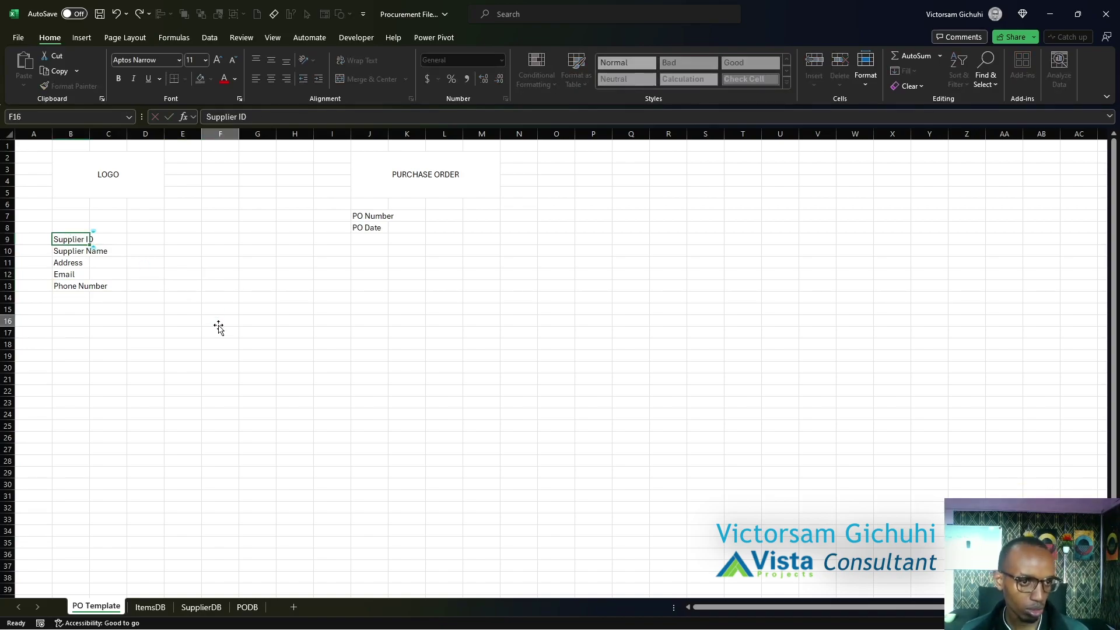
# AutoFit column B to the supplier labels and right-align B9:B13.
pyautogui.doubleClick(89, 135)
pyautogui.moveTo(91, 239); pyautogui.dragTo(92, 284)
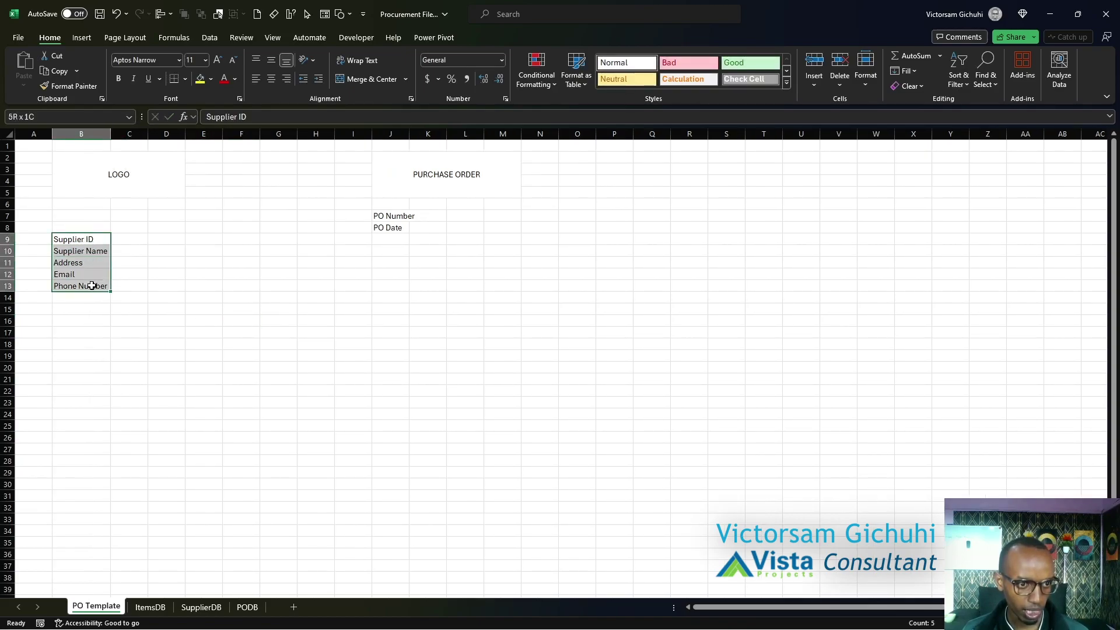
pyautogui.press('Right')
pyautogui.press('Right')
pyautogui.press('Down')
pyautogui.press('Down')
pyautogui.moveTo(91, 244); pyautogui.dragTo(92, 287)
pyautogui.click(286, 79)
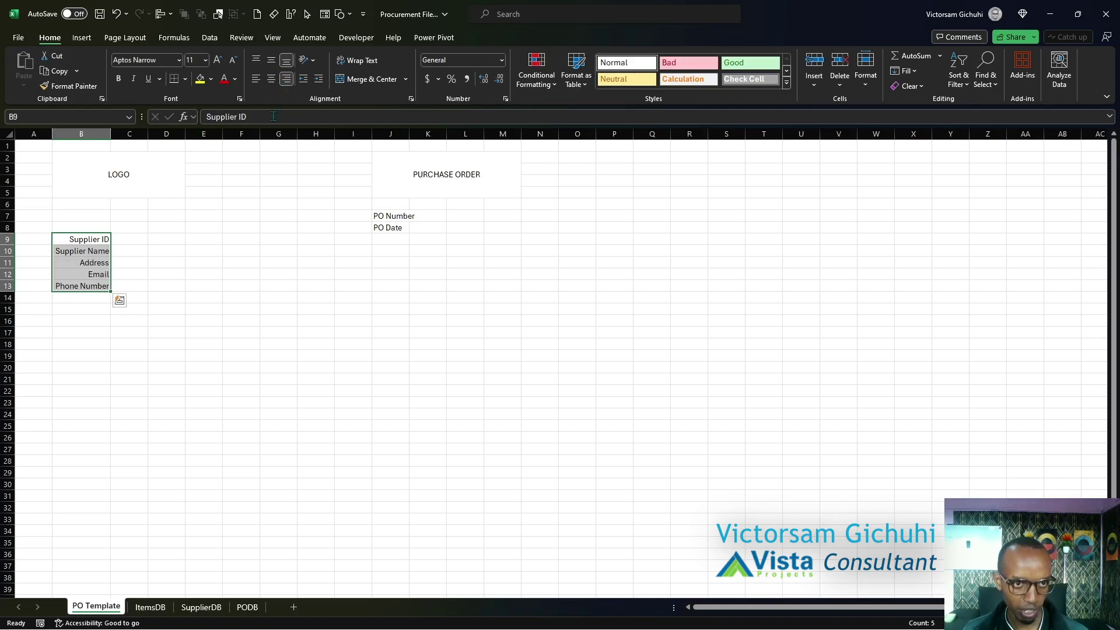
pyautogui.click(205, 276)
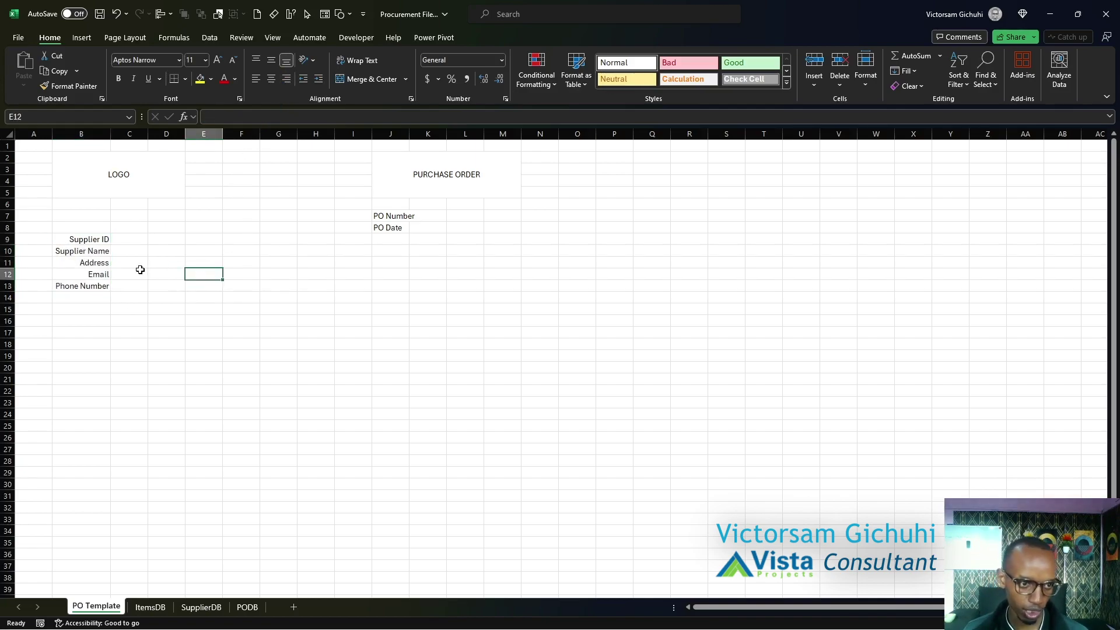
pyautogui.click(124, 239)
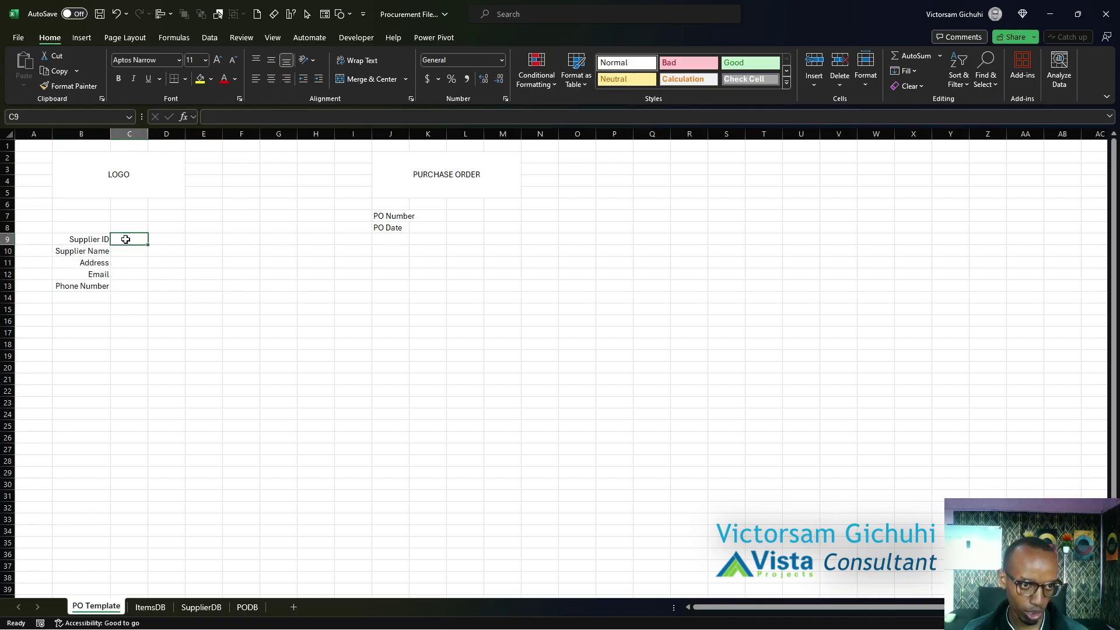
pyautogui.click(80, 322)
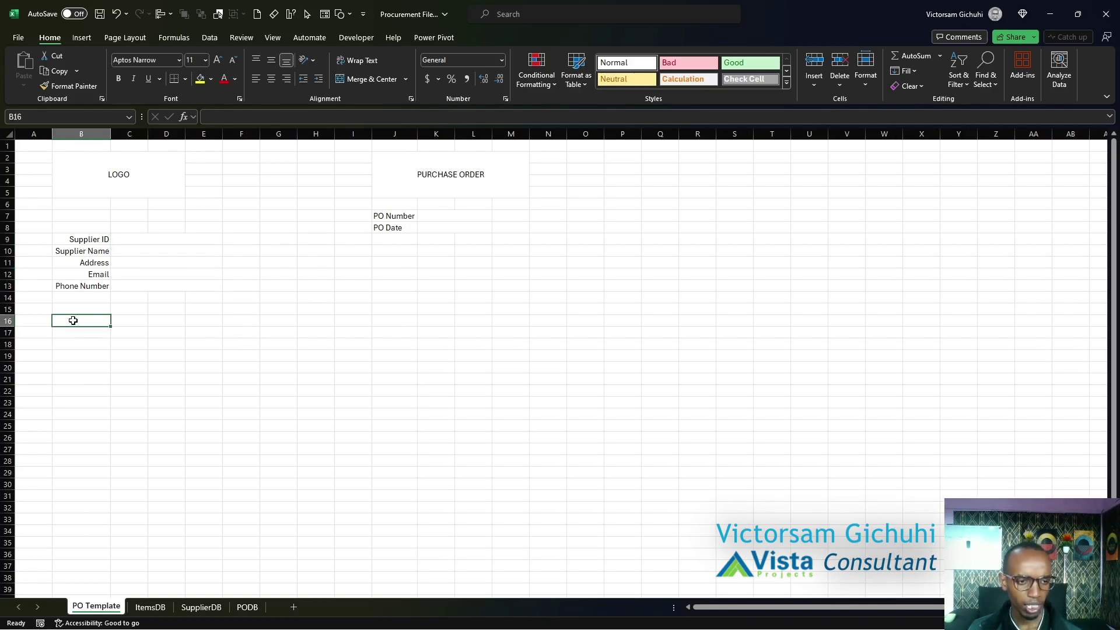
# Shade B16:M16 light blue as the item table's header band.
pyautogui.moveTo(108, 319); pyautogui.dragTo(496, 319)
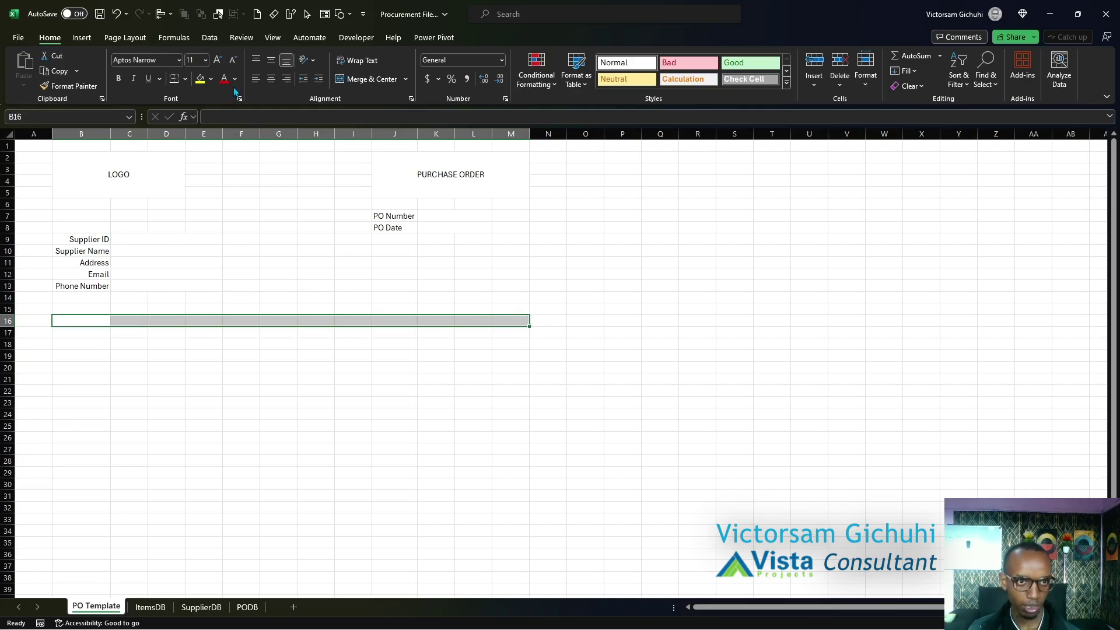
pyautogui.click(210, 78)
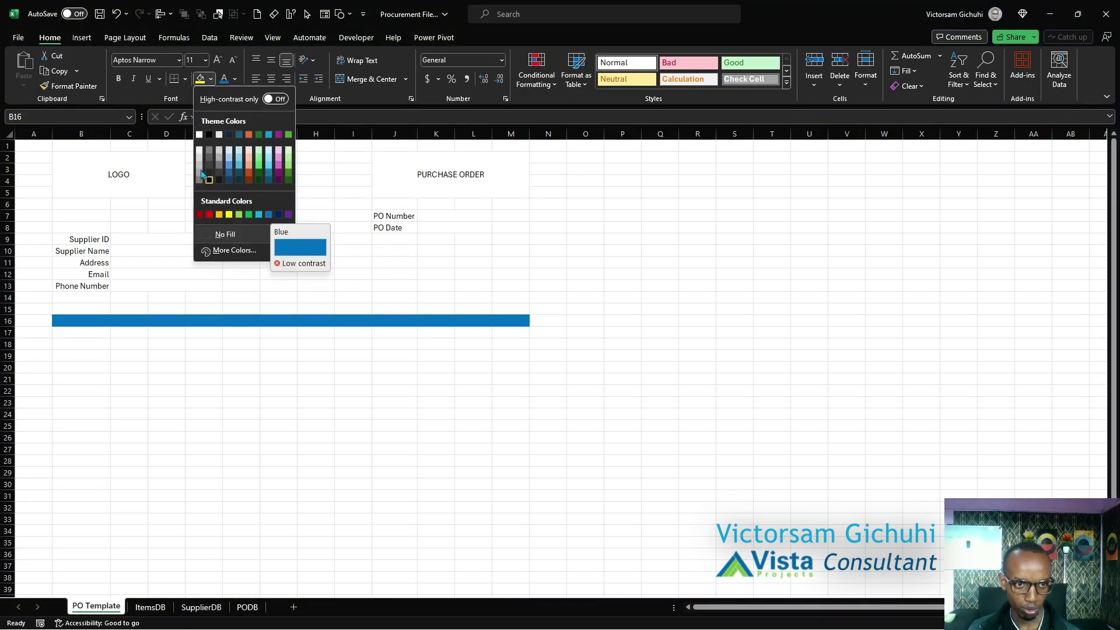
pyautogui.click(229, 159)
pyautogui.click(352, 369)
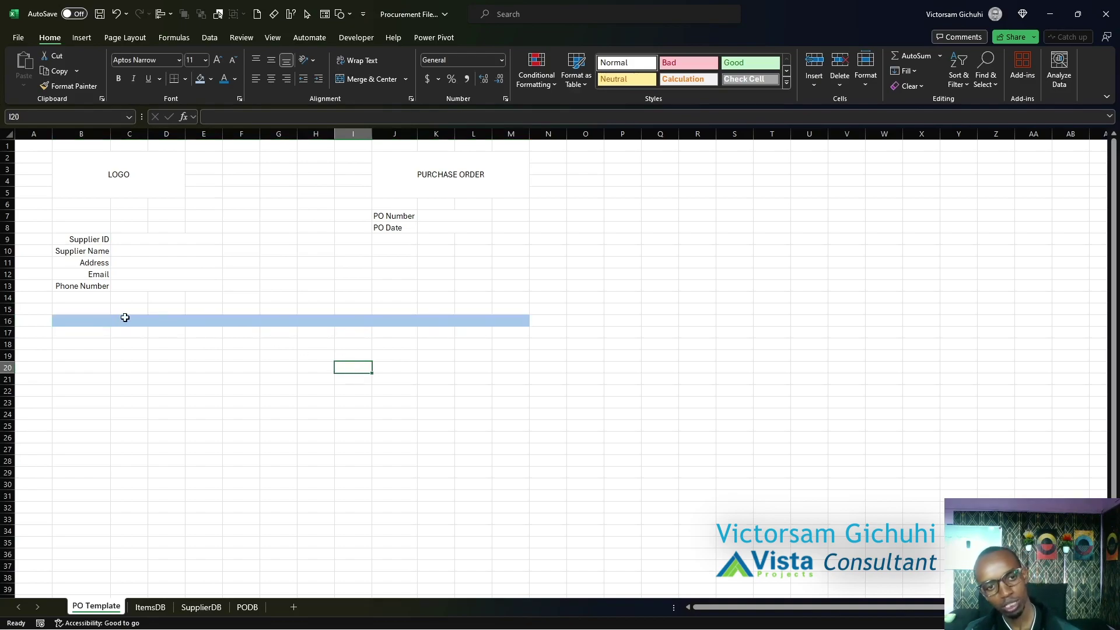
pyautogui.click(101, 318)
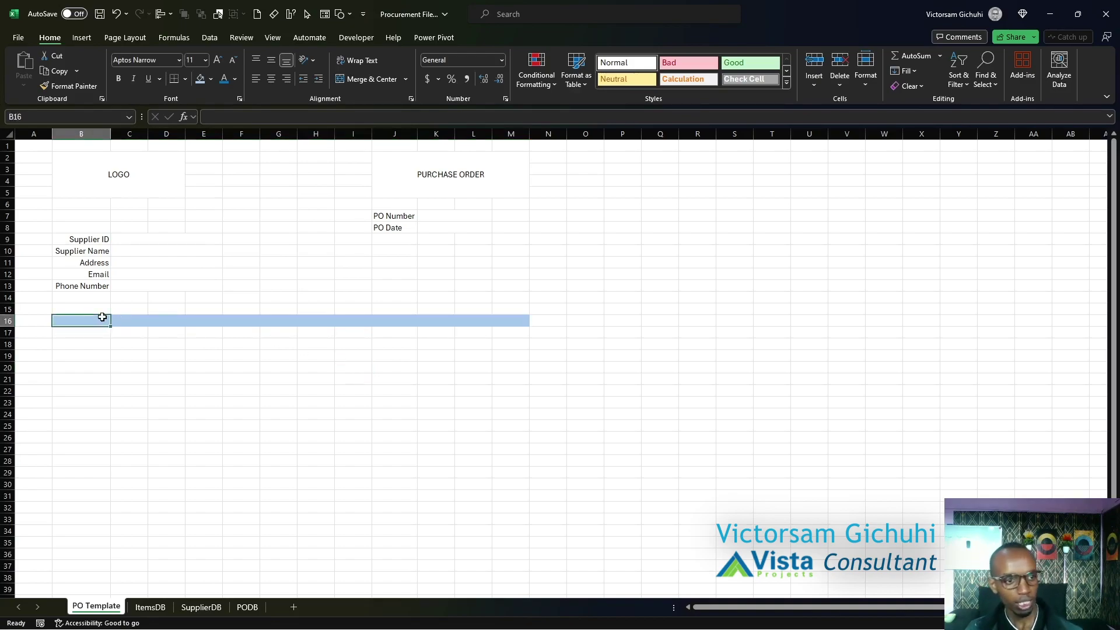
# Enter the headings # in A17 and Item ID in B17.
pyautogui.click(74, 345)
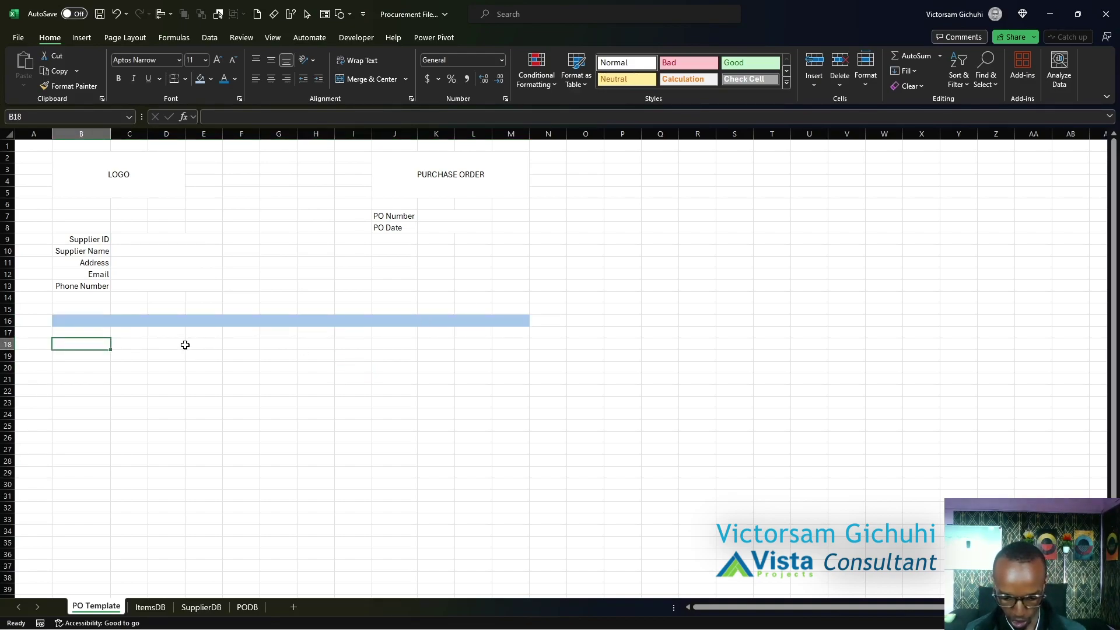
pyautogui.press('Up')
pyautogui.press('Left')
pyautogui.write('#')
pyautogui.press('Tab')
pyautogui.write('Item')
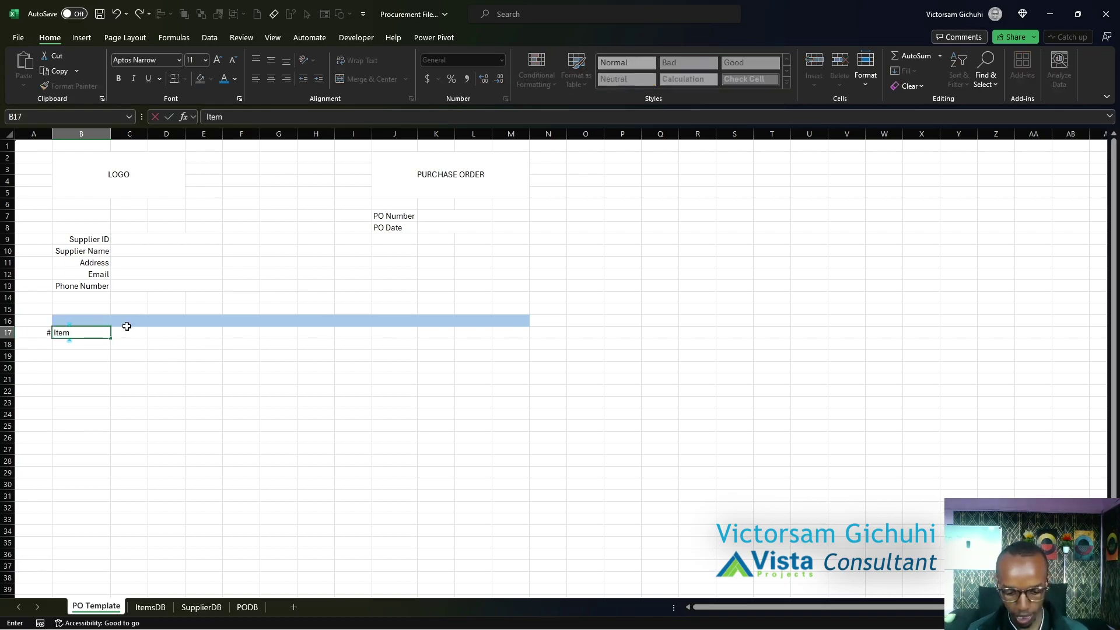
pyautogui.write(' ID')
pyautogui.press('Tab')
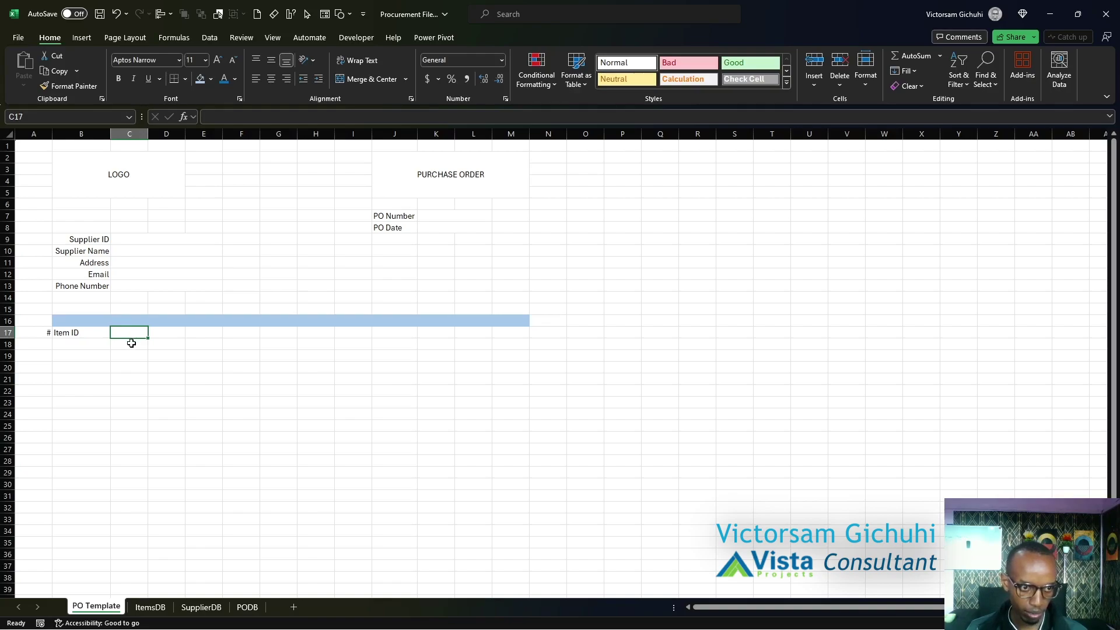
# Merge C17:G17 for 'Item Description' and add Uom and Qty in H17 and I17.
pyautogui.moveTo(131, 344); pyautogui.dragTo(275, 342)
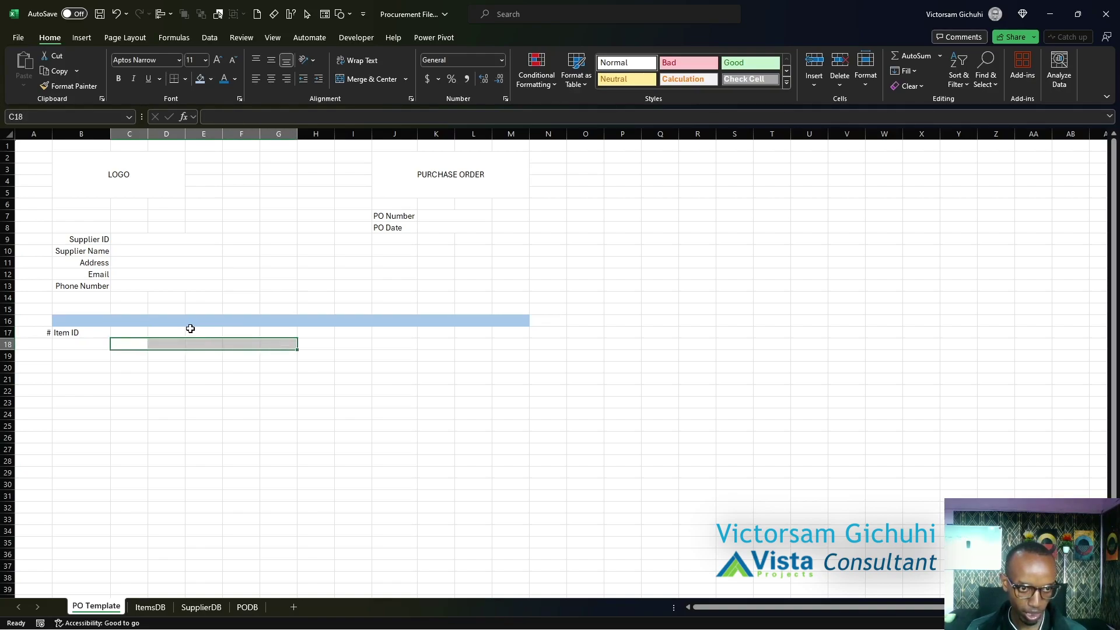
pyautogui.moveTo(132, 332); pyautogui.dragTo(287, 330)
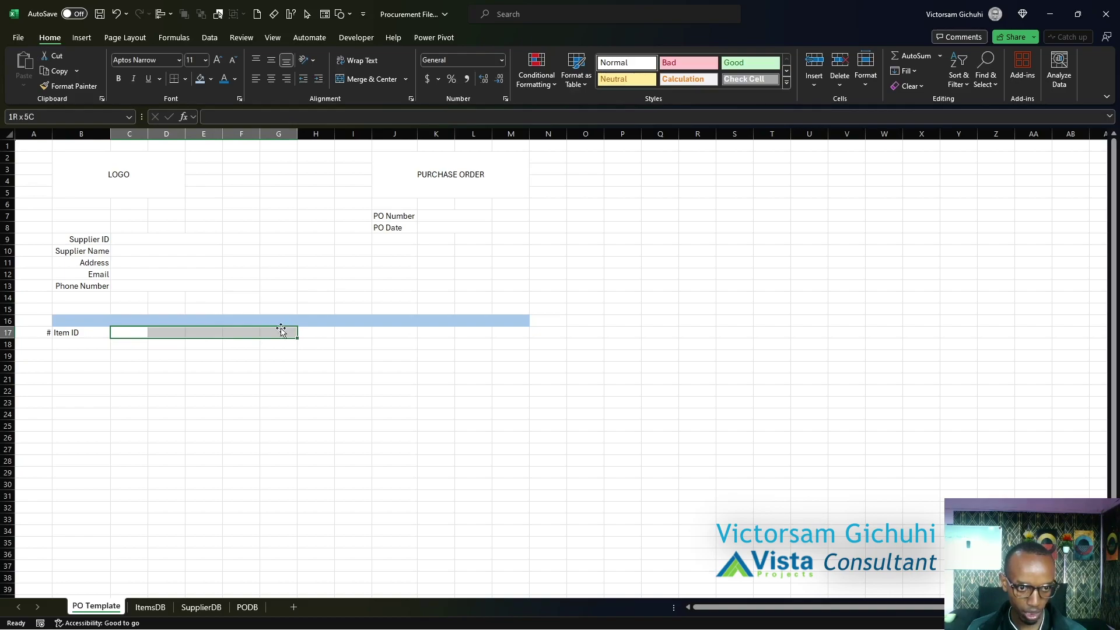
pyautogui.click(371, 79)
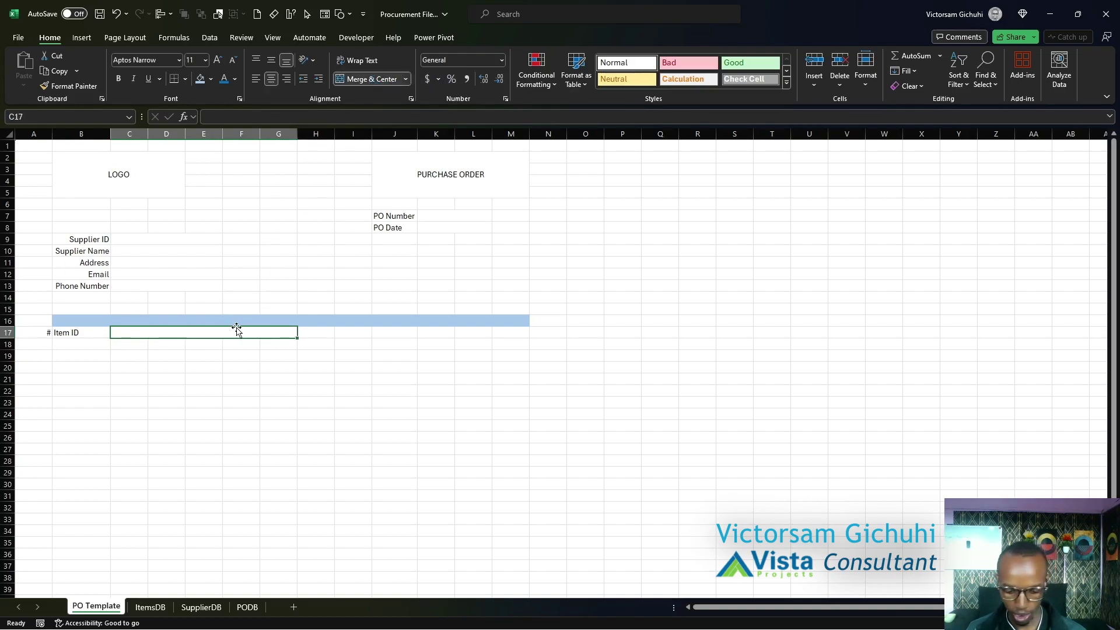
pyautogui.write('Item Description')
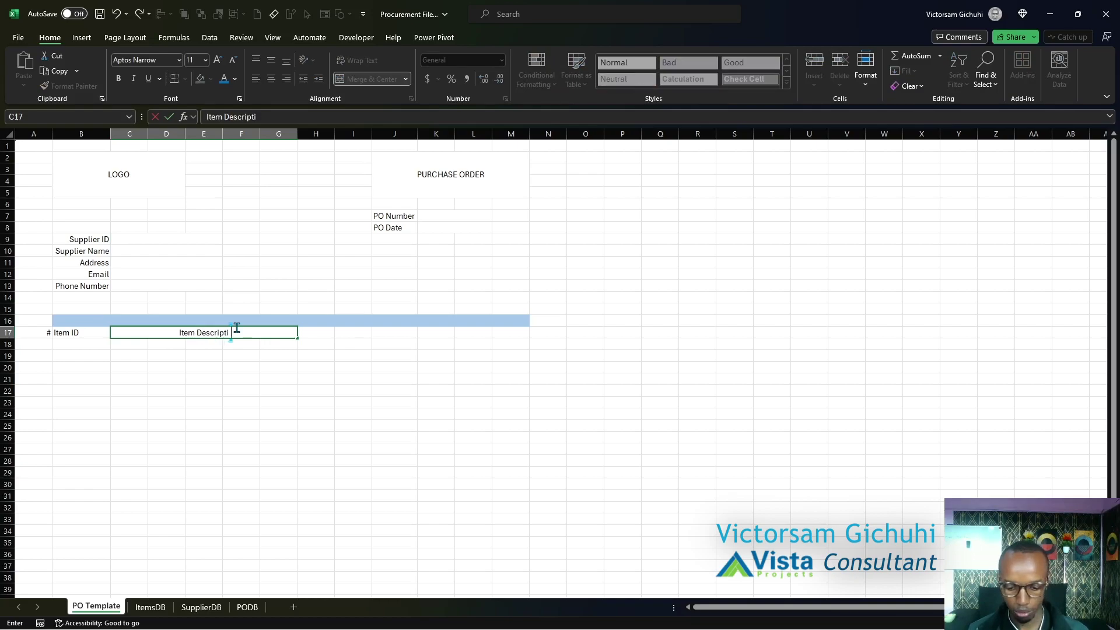
pyautogui.click(272, 380)
pyautogui.click(239, 331)
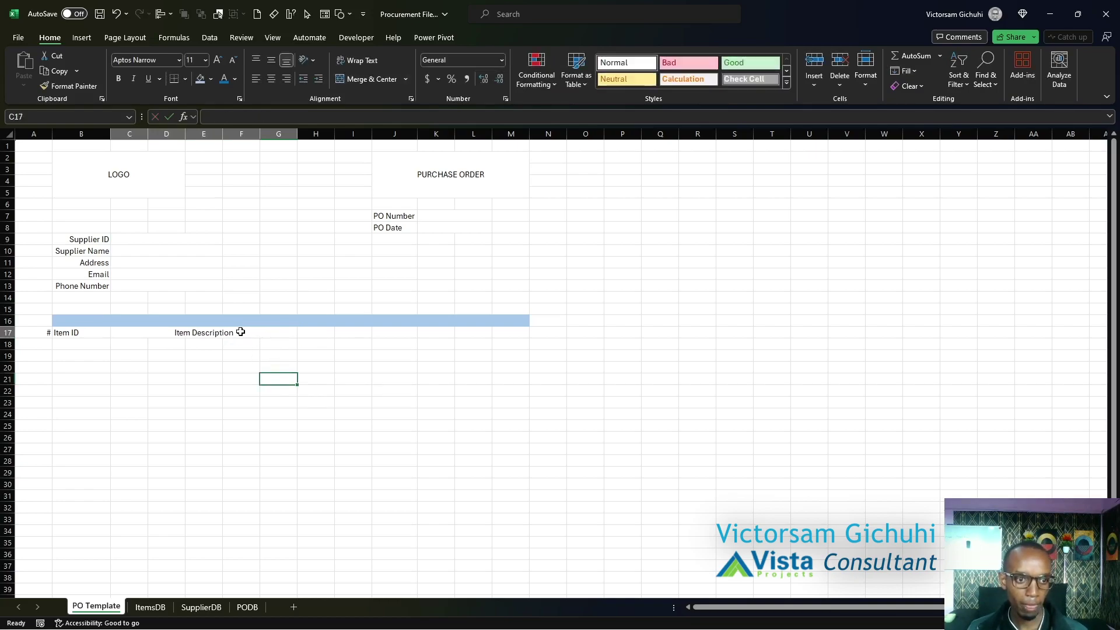
pyautogui.click(322, 333)
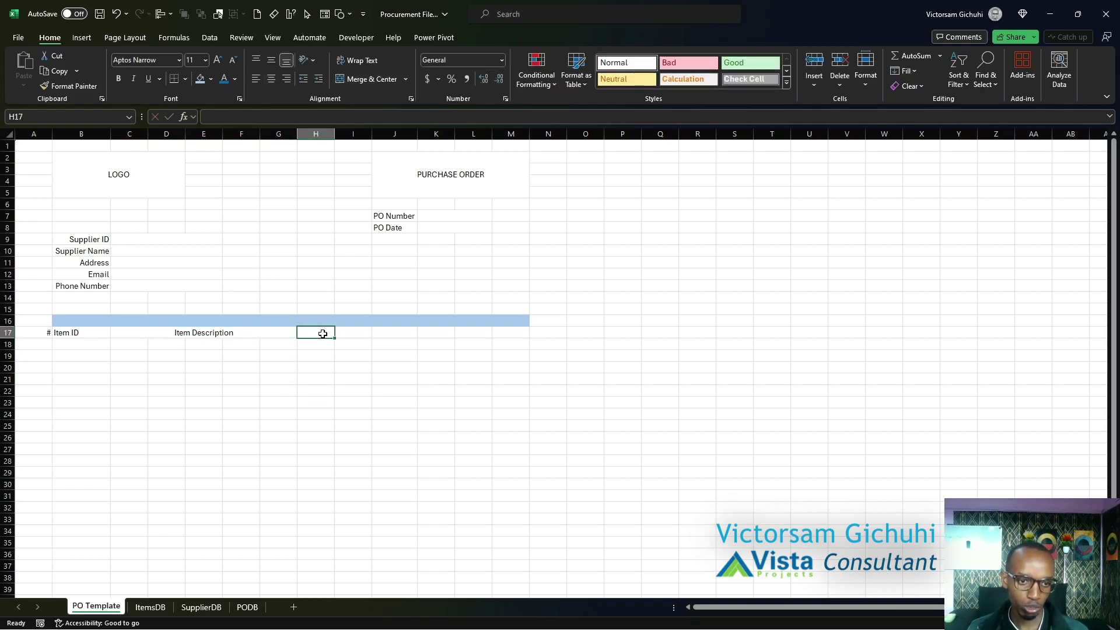
pyautogui.write('Uom')
pyautogui.click(353, 332)
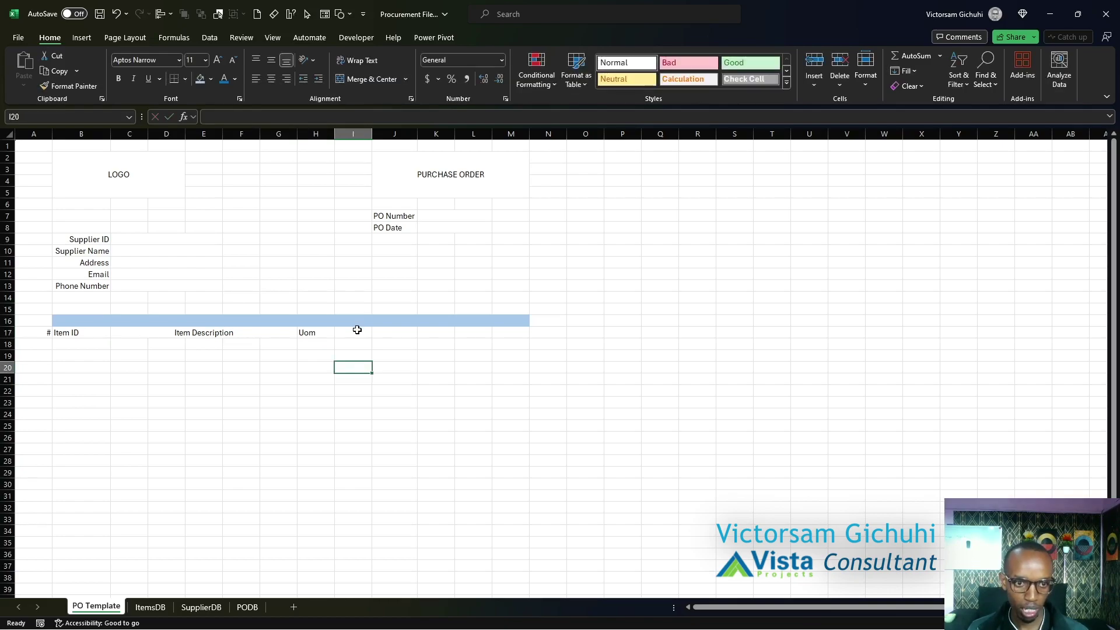
pyautogui.write('Qt')
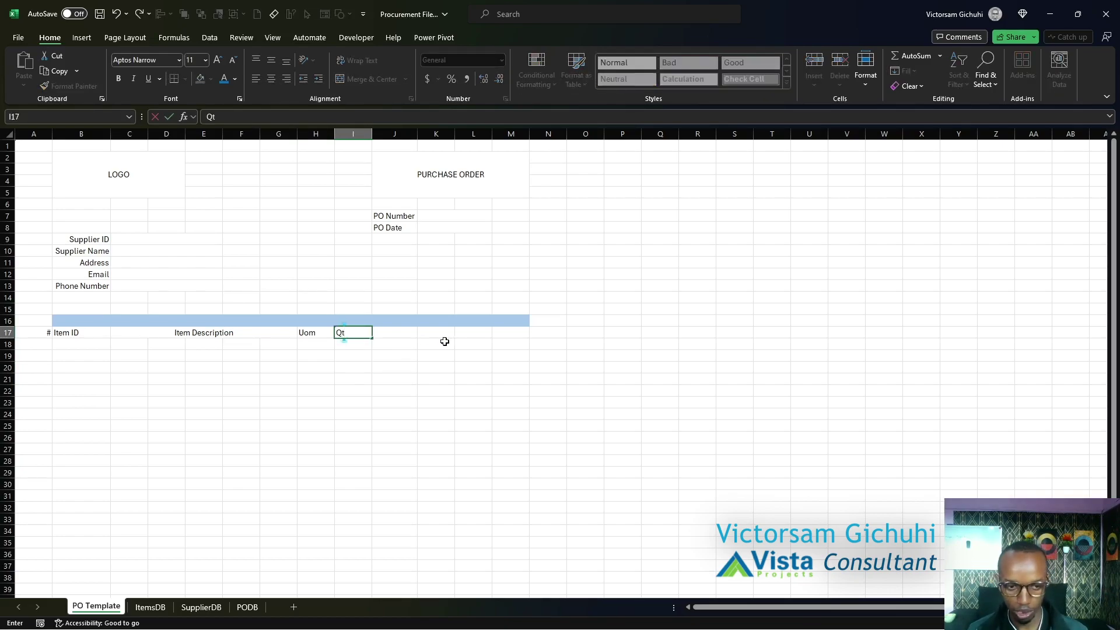
pyautogui.write('y')
pyautogui.click(400, 335)
# Merge J17:K17 and L17:M17 for the Unit Cost and Total Cost headings.
pyautogui.moveTo(403, 332); pyautogui.dragTo(497, 329)
pyautogui.click(402, 332)
pyautogui.click(367, 79)
pyautogui.write('Unit Cost')
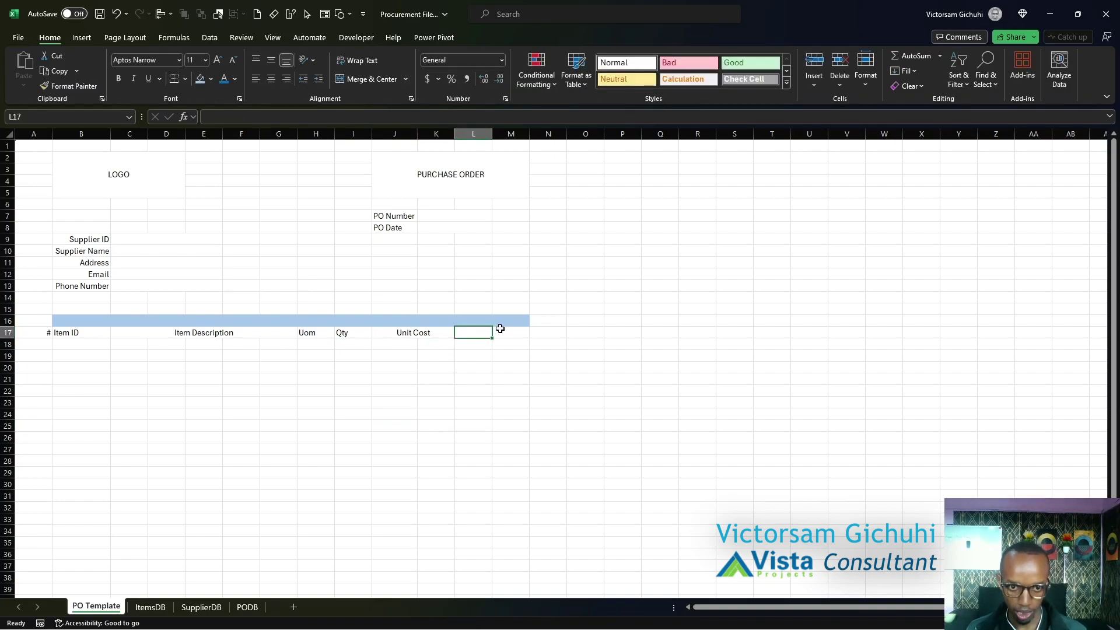
pyautogui.click(367, 79)
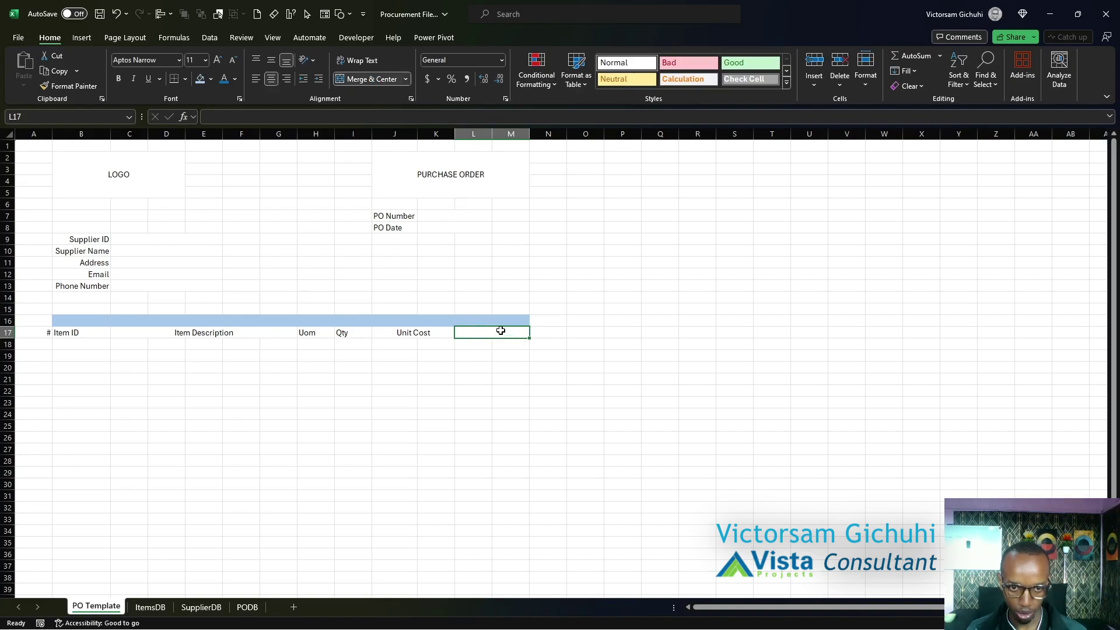
pyautogui.write('Total')
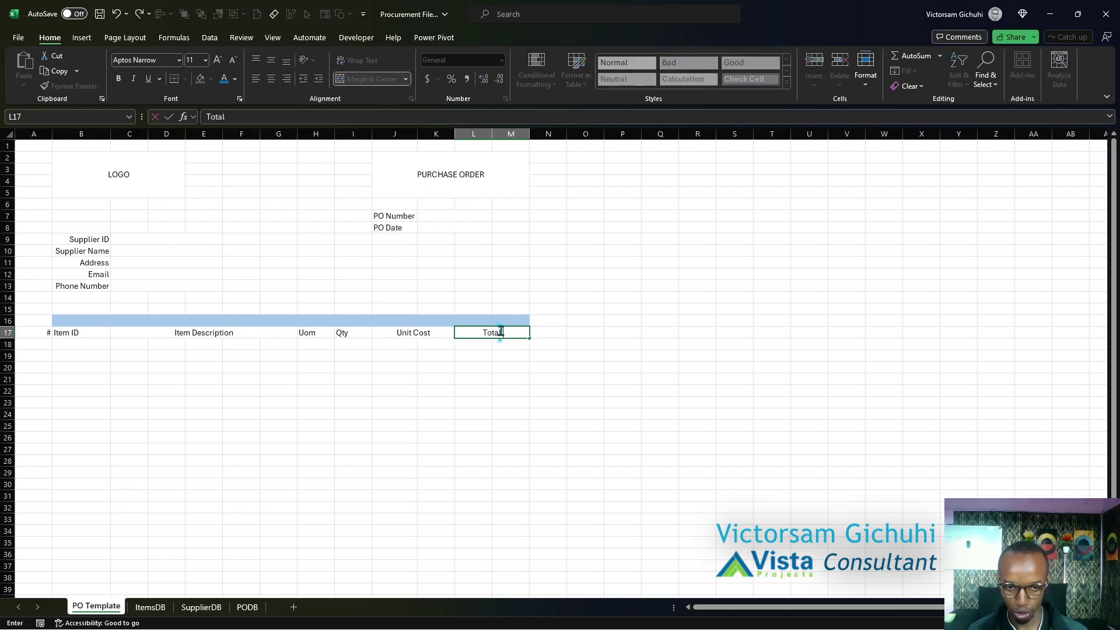
pyautogui.write(' Cost')
pyautogui.click(549, 356)
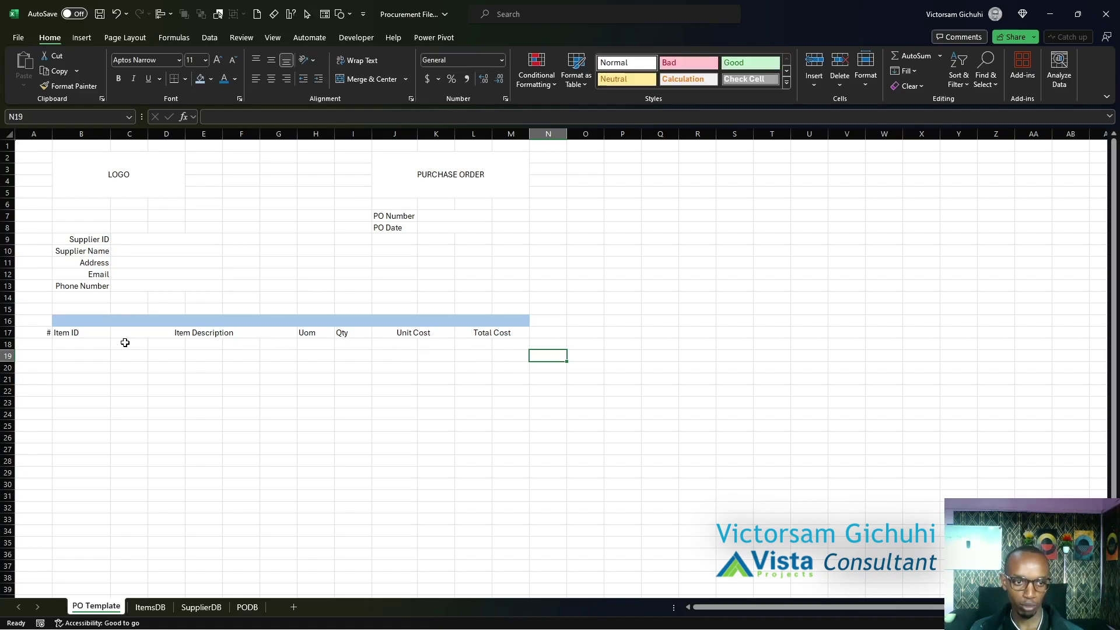
# Centre the row 17 headings and match the column merges along row 18.
pyautogui.click(80, 344)
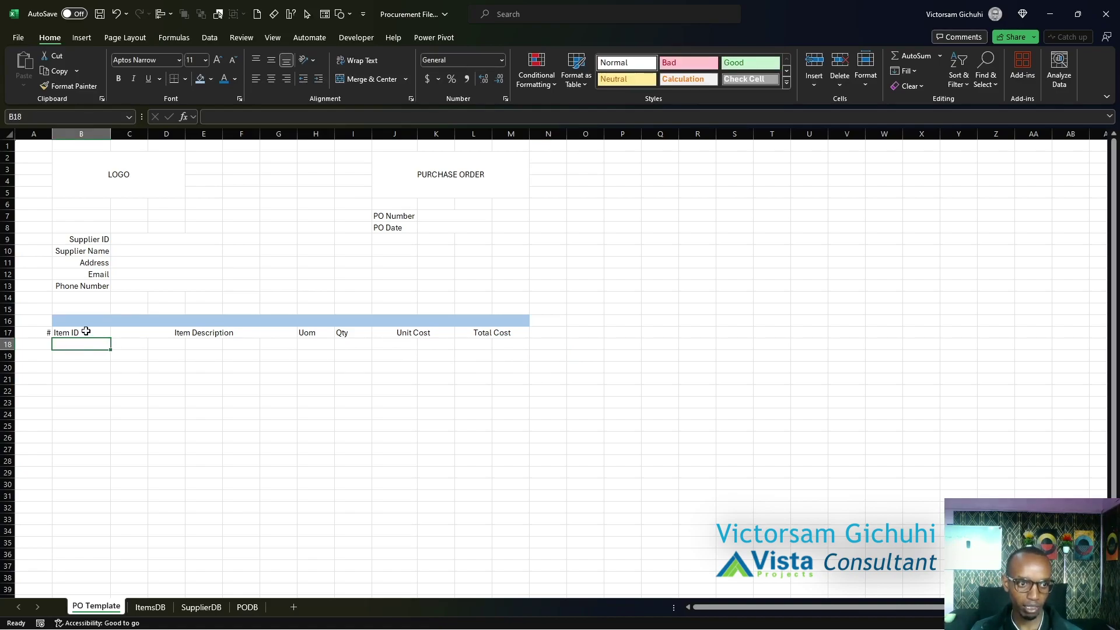
pyautogui.moveTo(86, 331); pyautogui.dragTo(400, 331)
pyautogui.hotkey('alt', 'h')
pyautogui.press('a')
pyautogui.press('c')
pyautogui.scroll(-2, 257, 275)
pyautogui.click(257, 275)
pyautogui.click(326, 275)
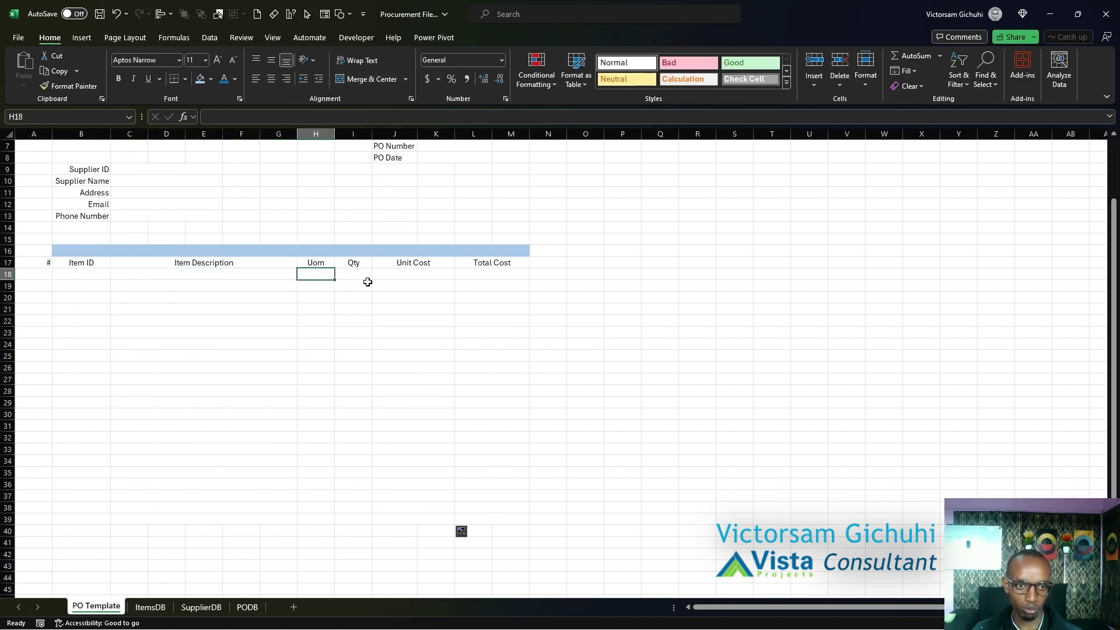
pyautogui.click(368, 277)
pyautogui.click(411, 277)
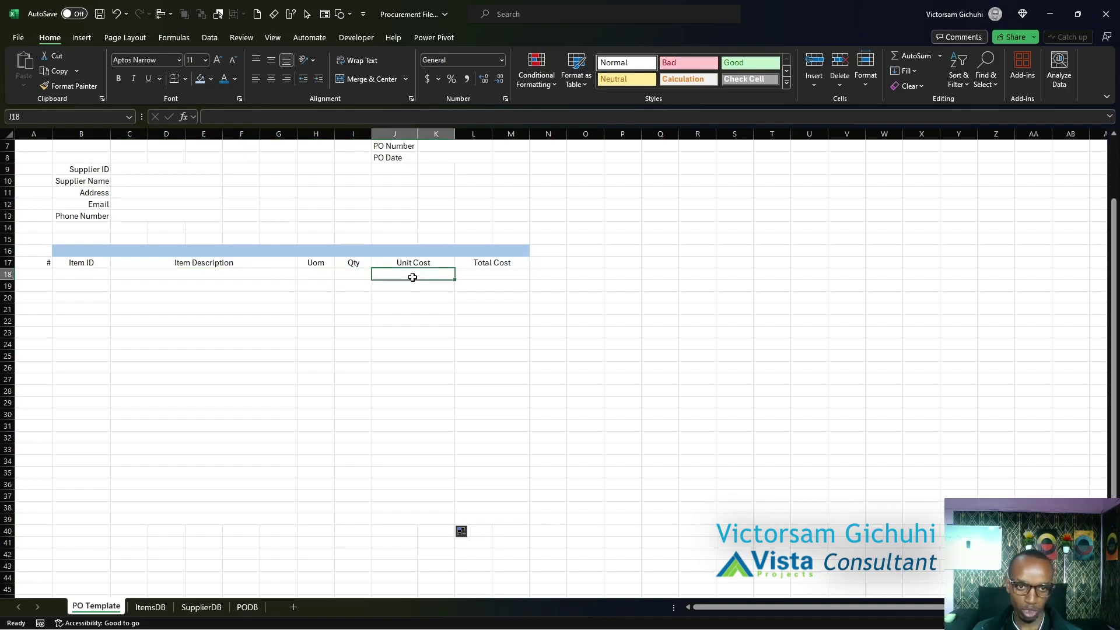
pyautogui.click(471, 276)
pyautogui.scroll(-2, 300, 403)
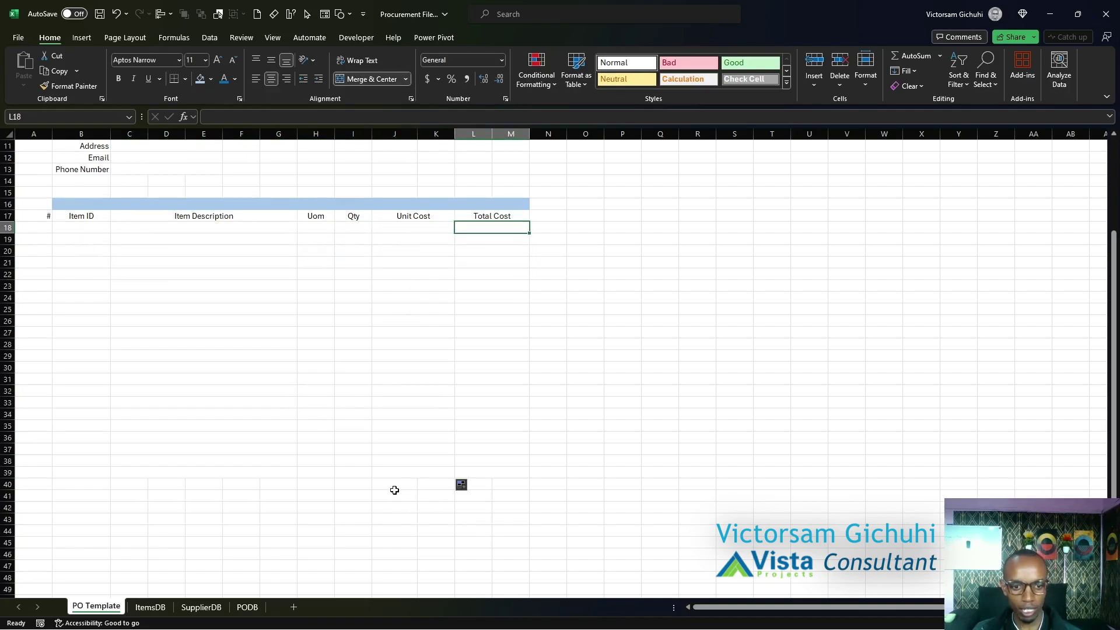
# Shade B40:M40 light blue as the table's closing band.
pyautogui.moveTo(394, 490); pyautogui.dragTo(441, 487)
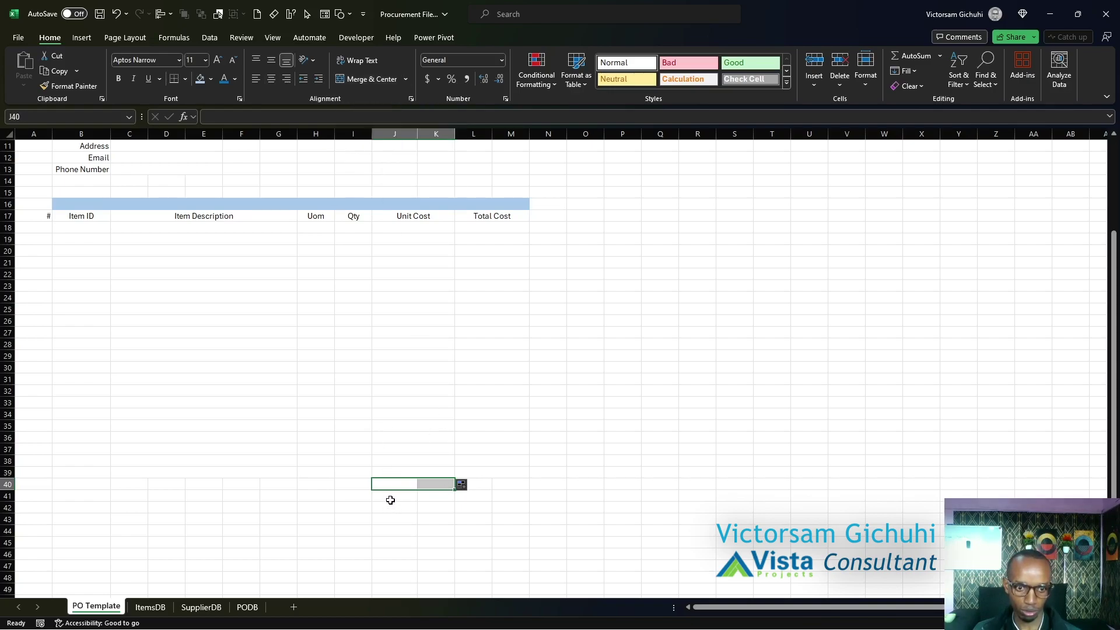
pyautogui.moveTo(387, 498); pyautogui.dragTo(438, 496)
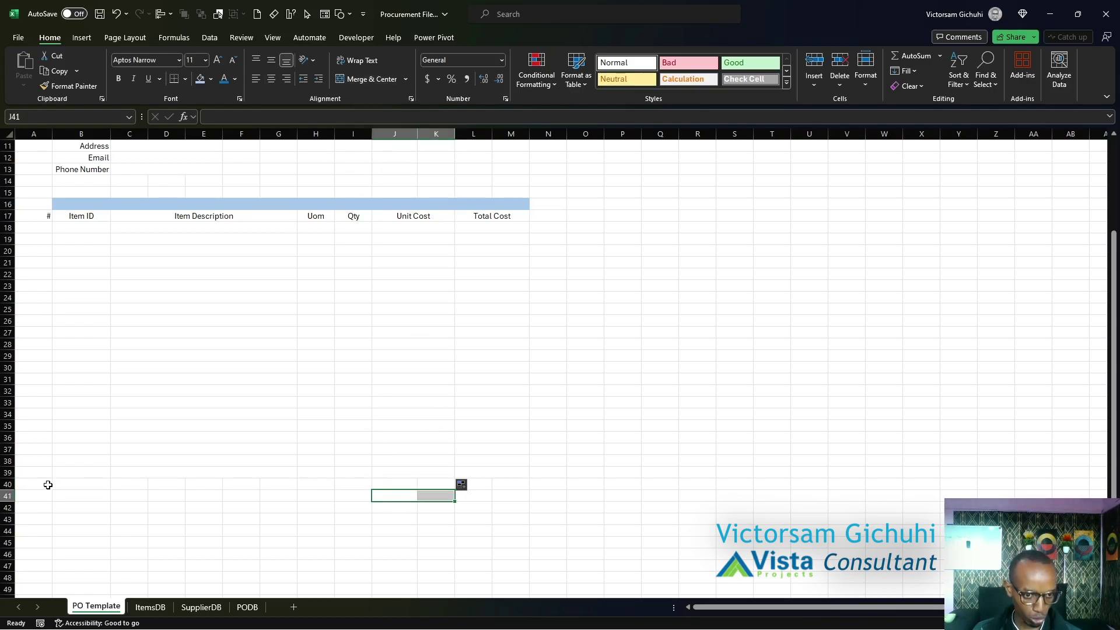
pyautogui.moveTo(56, 484); pyautogui.dragTo(506, 484)
pyautogui.click(209, 82)
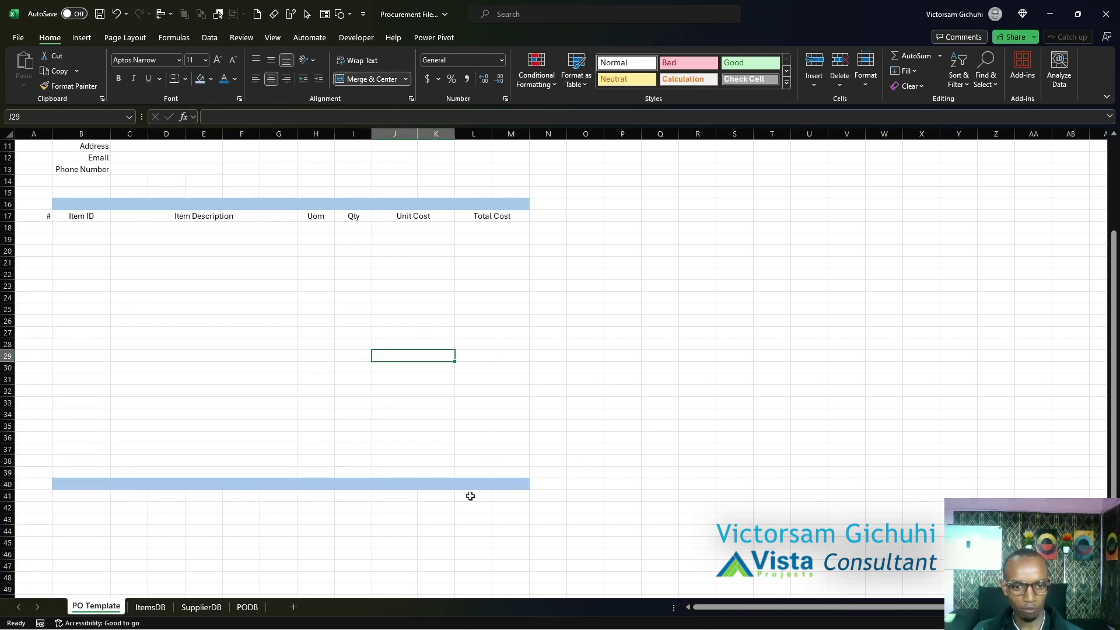
# Add a merged Sub Total label in J41:K41 with =SUM(L18:M39) in L41:M41.
pyautogui.moveTo(400, 497); pyautogui.dragTo(513, 497)
pyautogui.click(367, 79)
pyautogui.write('Sub Total')
pyautogui.click(354, 79)
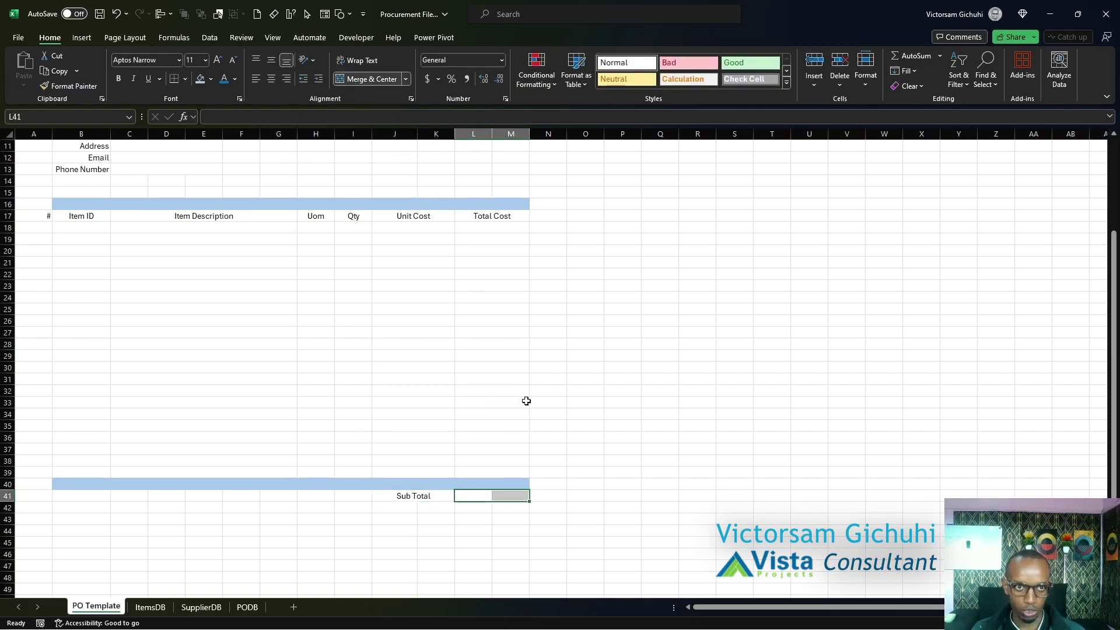
pyautogui.write('=')
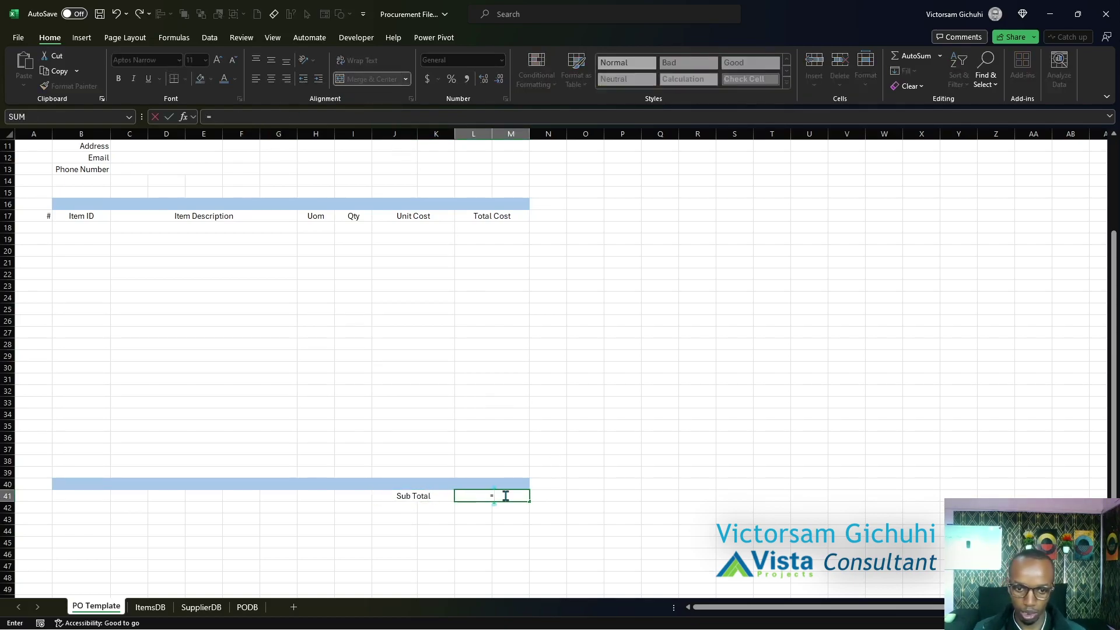
pyautogui.write('SUM(')
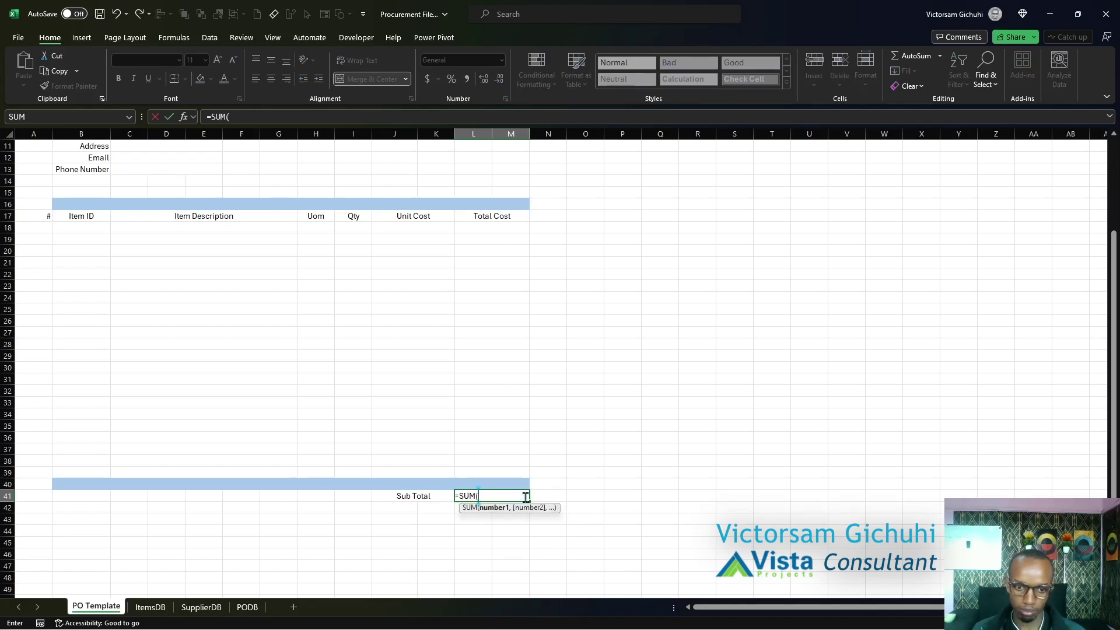
pyautogui.moveTo(489, 226); pyautogui.dragTo(495, 475)
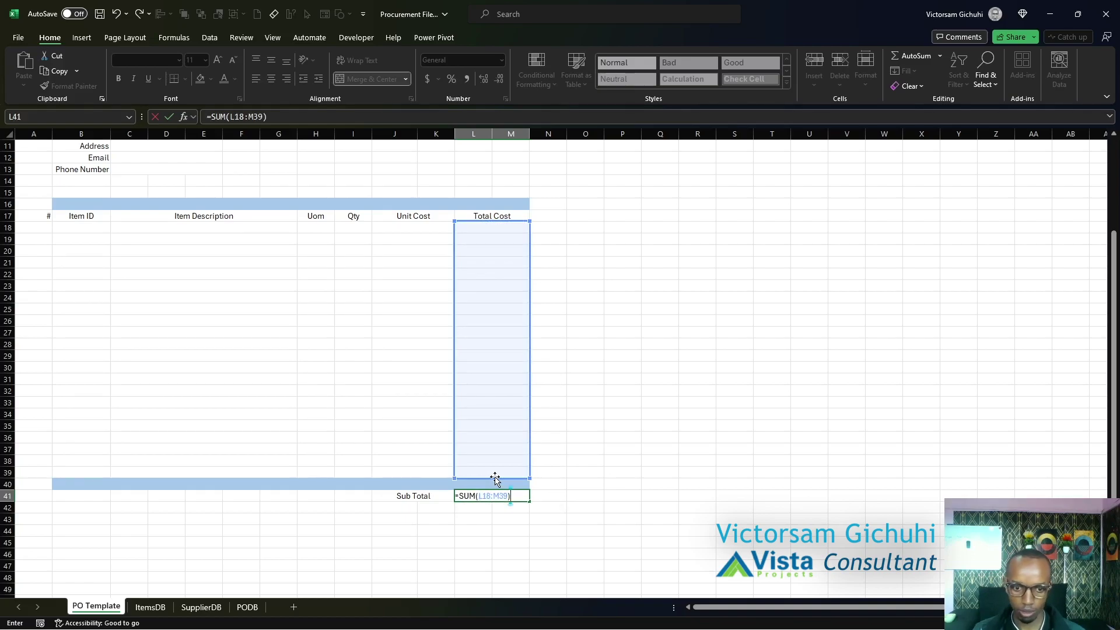
pyautogui.press('Return')
# Merge and centre J42:K42 and label it VAT.
pyautogui.moveTo(393, 510); pyautogui.dragTo(430, 507)
pyautogui.hotkey('alt', 'h')
pyautogui.write('mc')
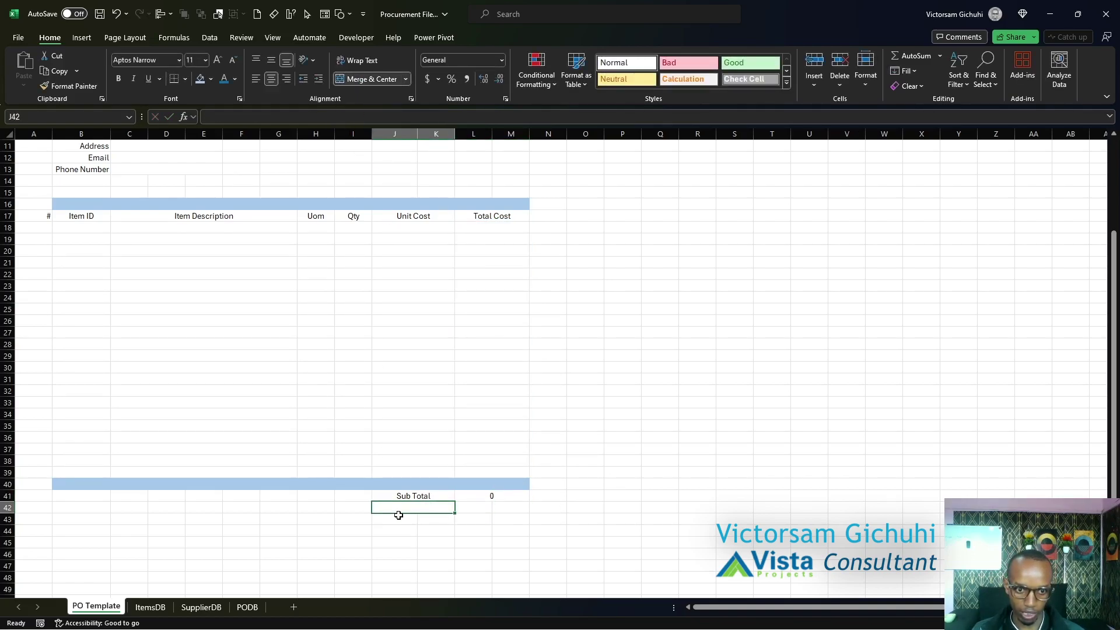
pyautogui.write('VAT')
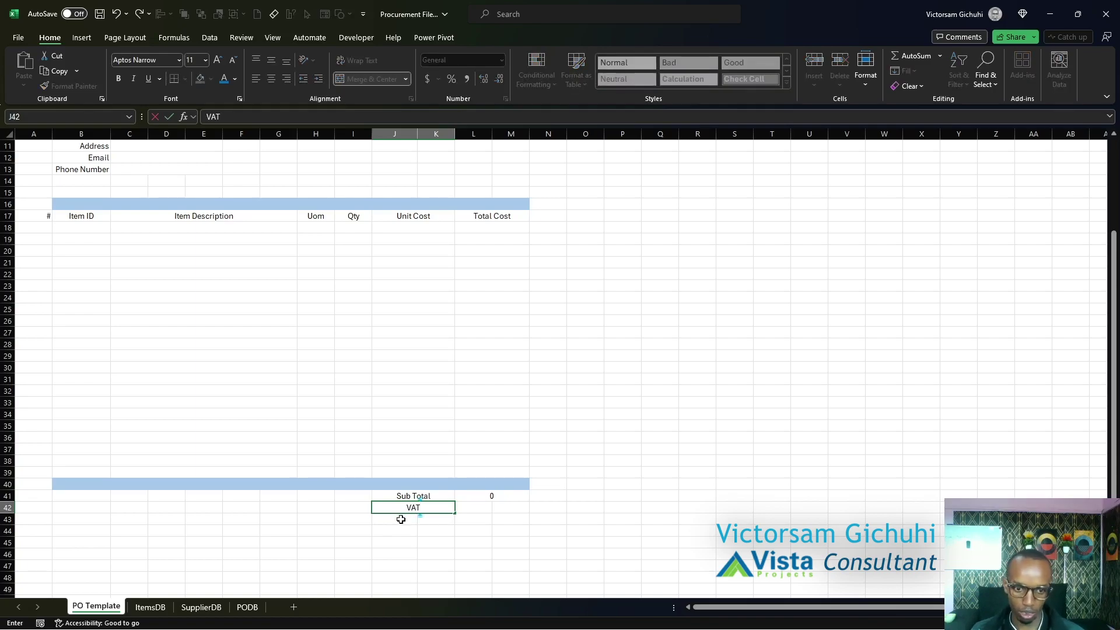
# Add the labels Discount in row 43 and TOTAL in merged J44:K44.
pyautogui.moveTo(400, 519); pyautogui.dragTo(430, 516)
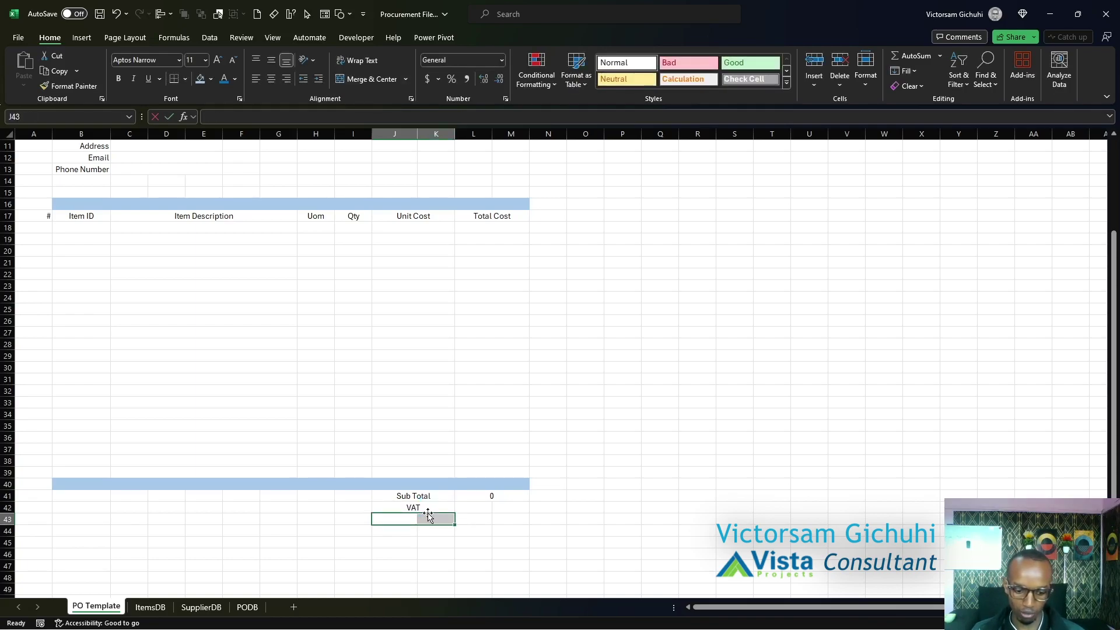
pyautogui.write('DIscount')
pyautogui.press('Return')
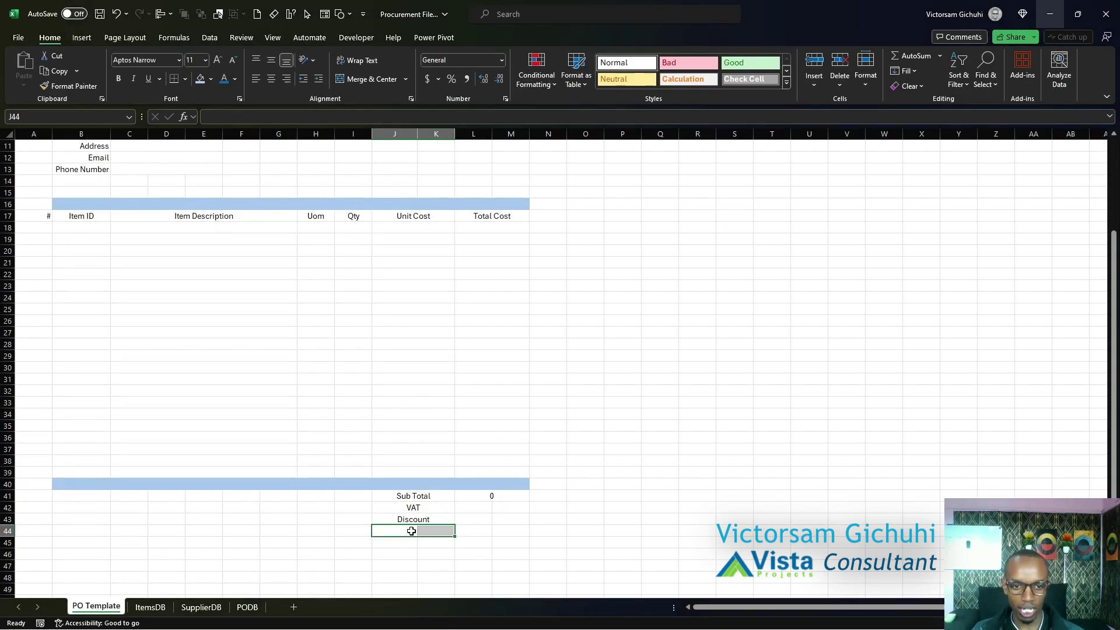
pyautogui.click(367, 79)
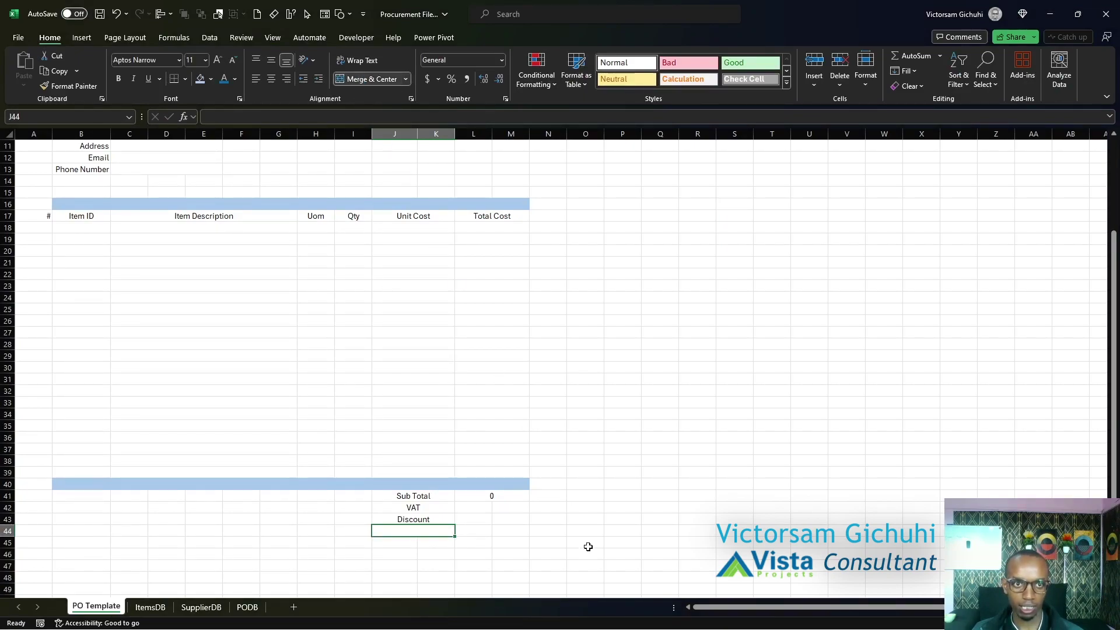
pyautogui.write('T')
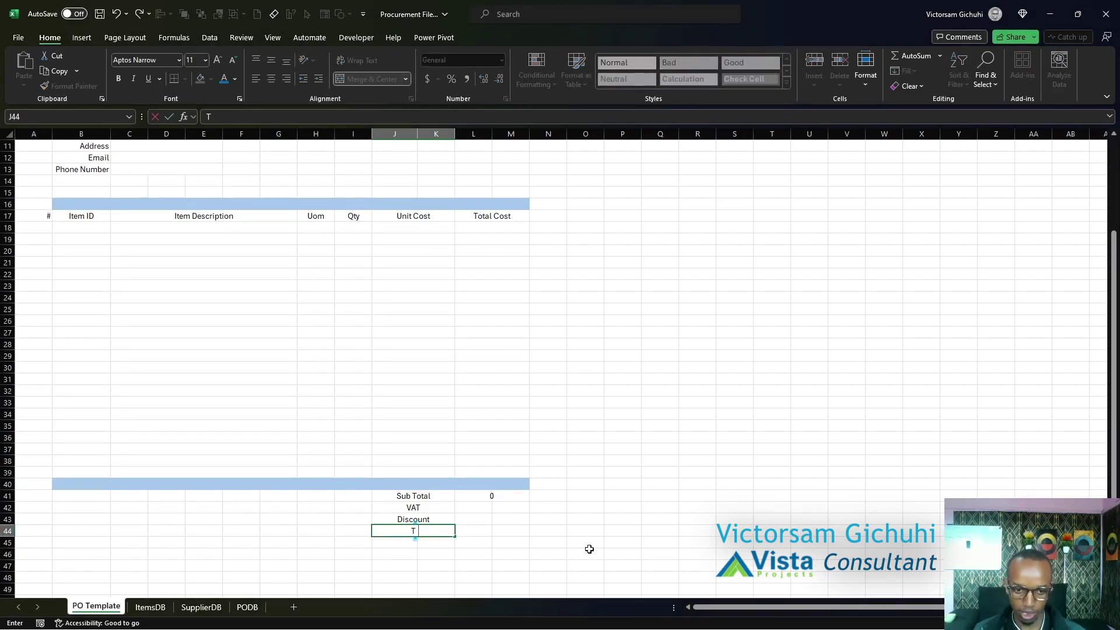
pyautogui.write('OTAL')
pyautogui.press('Tab')
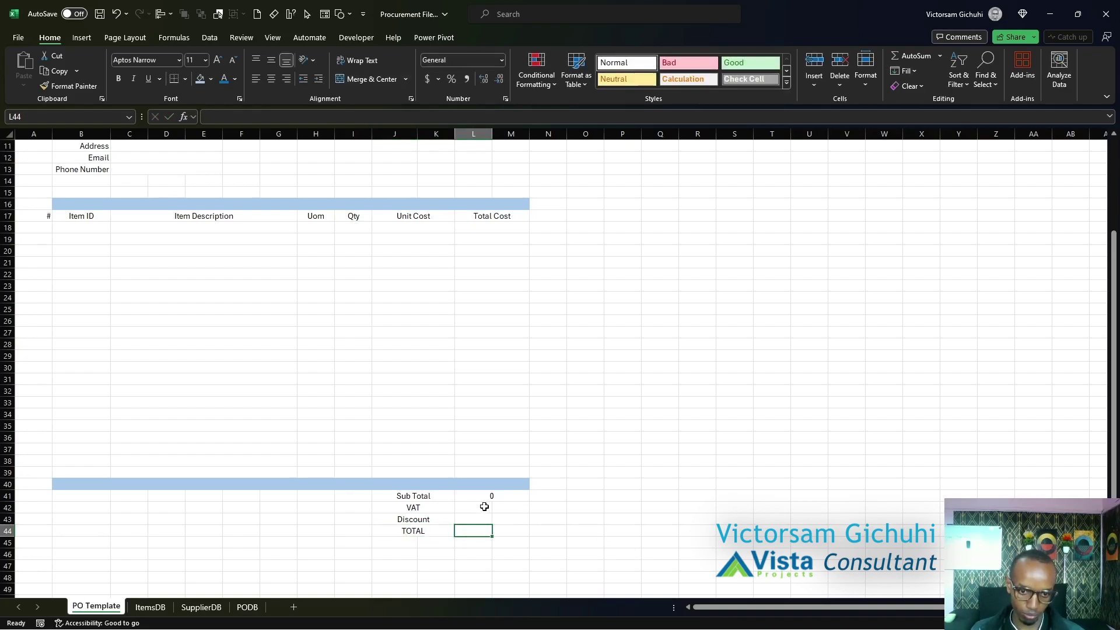
# Enter =SUM(L41,L42,L43) in L44 so TOTAL adds sub total, VAT and discount.
pyautogui.moveTo(486, 506); pyautogui.dragTo(517, 508)
pyautogui.click(487, 531)
pyautogui.write('=')
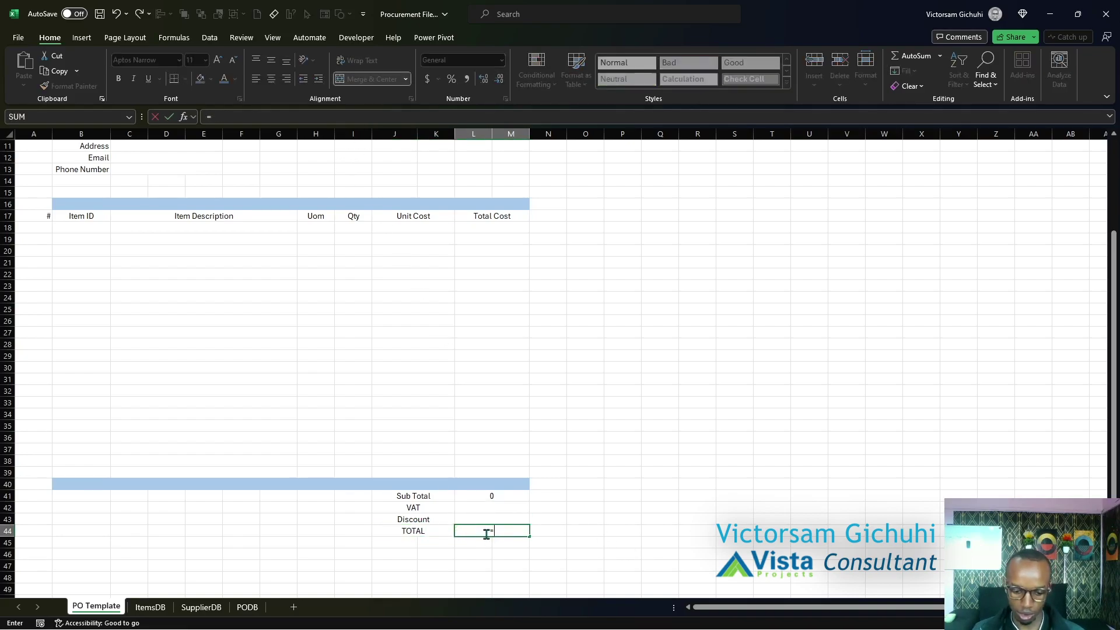
pyautogui.write('SUM(')
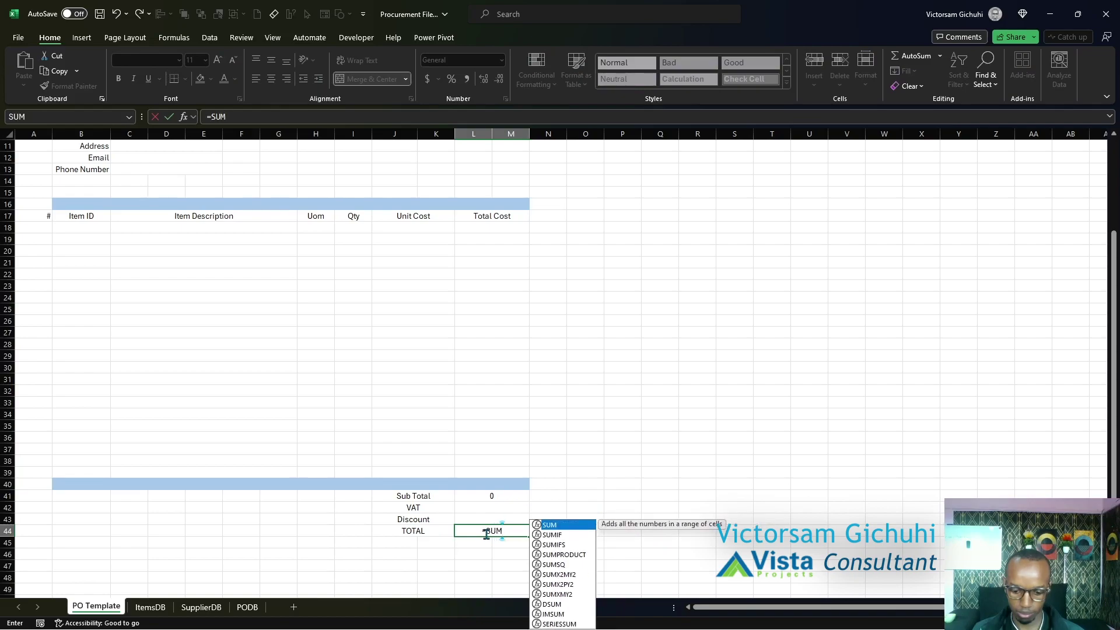
pyautogui.click(475, 496)
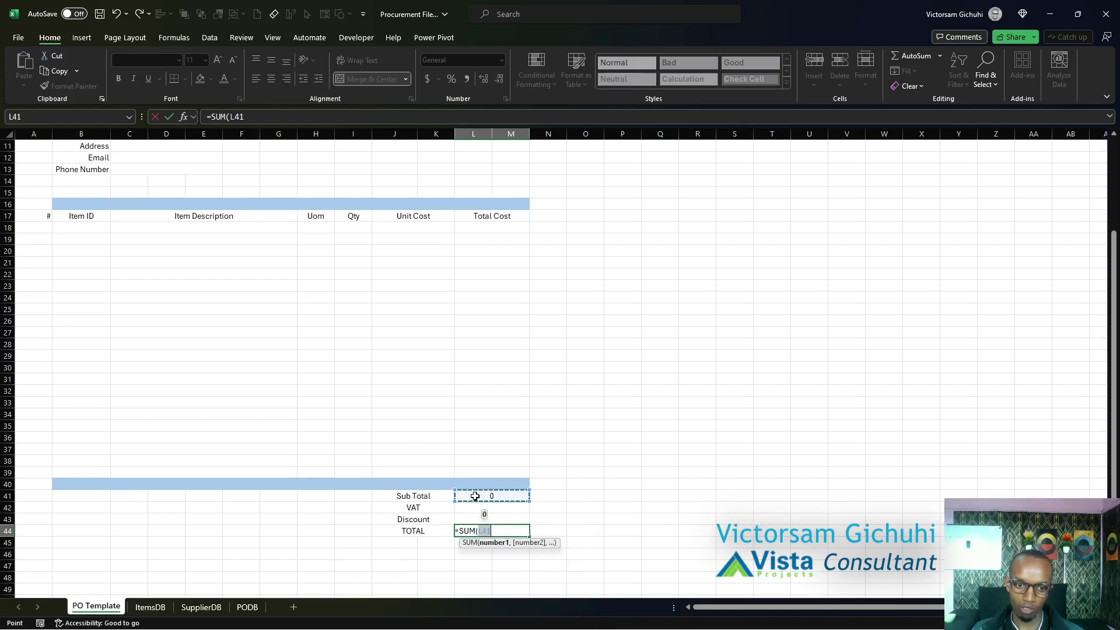
pyautogui.write(',')
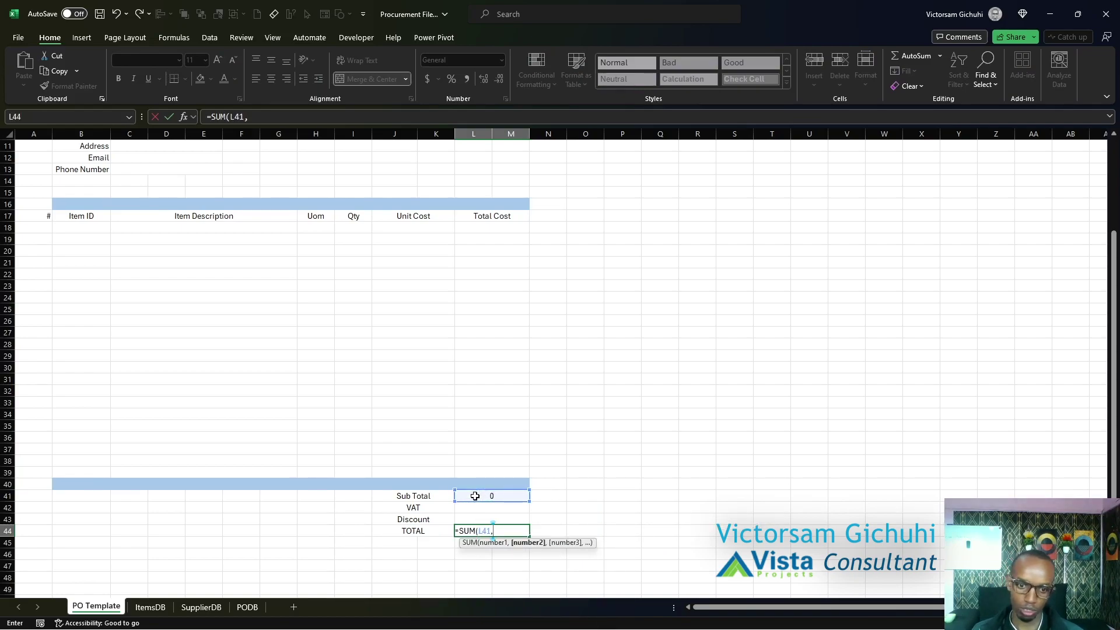
pyautogui.click(474, 507)
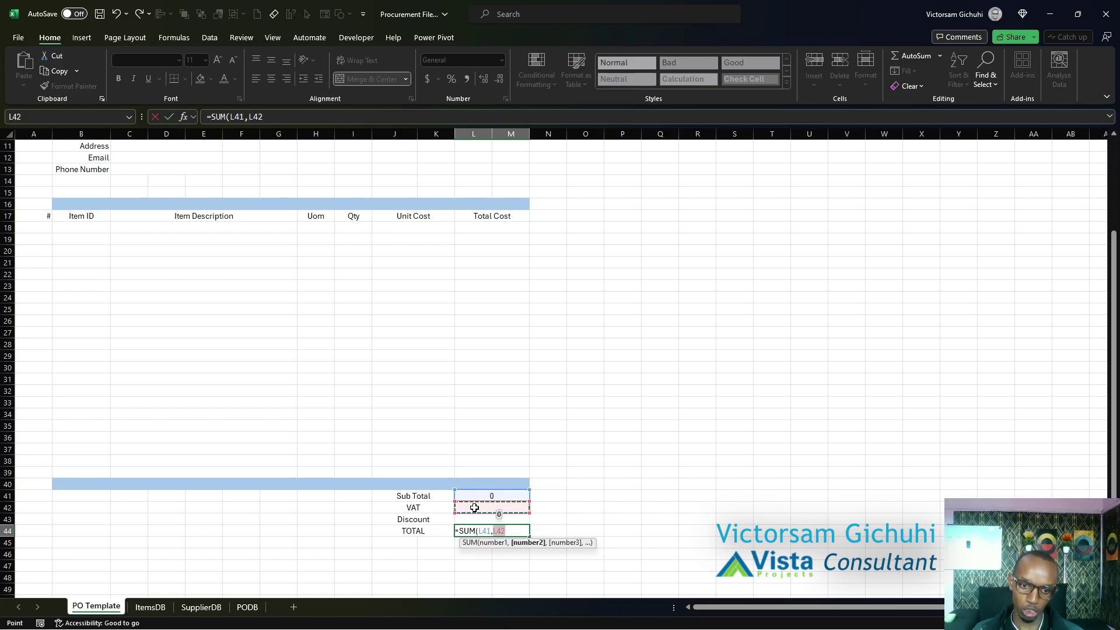
pyautogui.write(',')
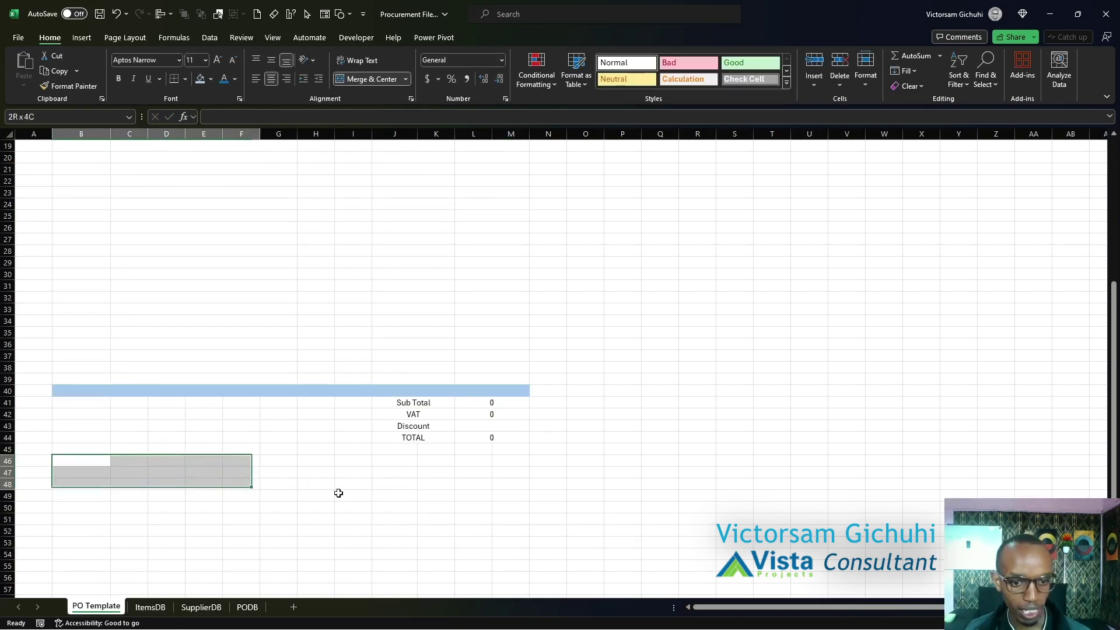
pyautogui.moveTo(338, 493); pyautogui.dragTo(496, 499)
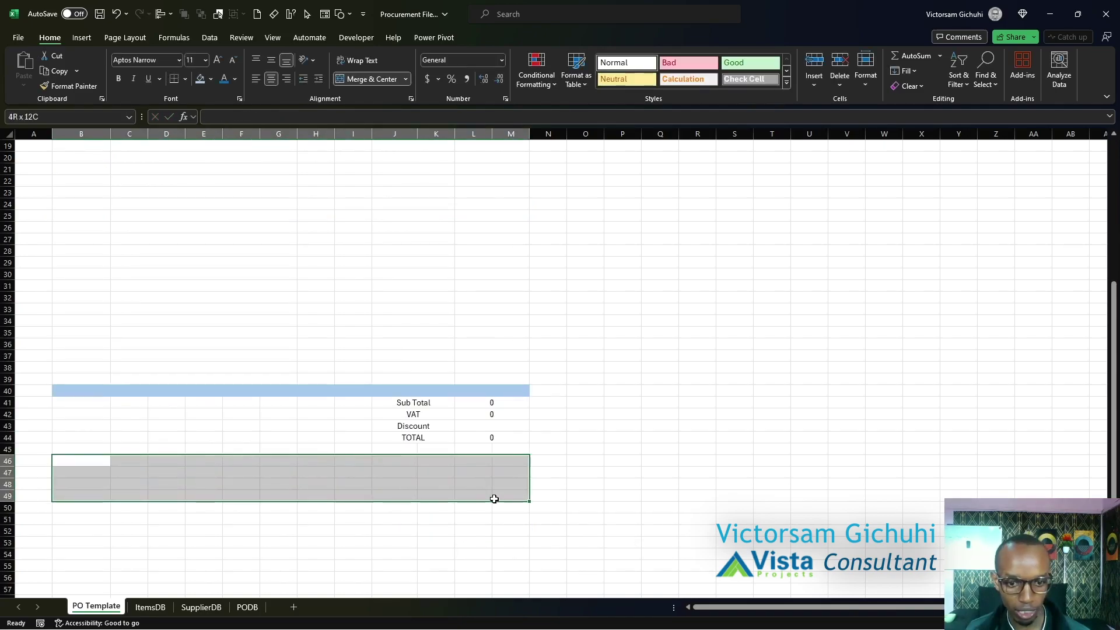
# Merge B46:M49 into a FOOT NOTE block, centred horizontally and vertically.
pyautogui.click(368, 79)
pyautogui.hotkey('ctrl', 'z')
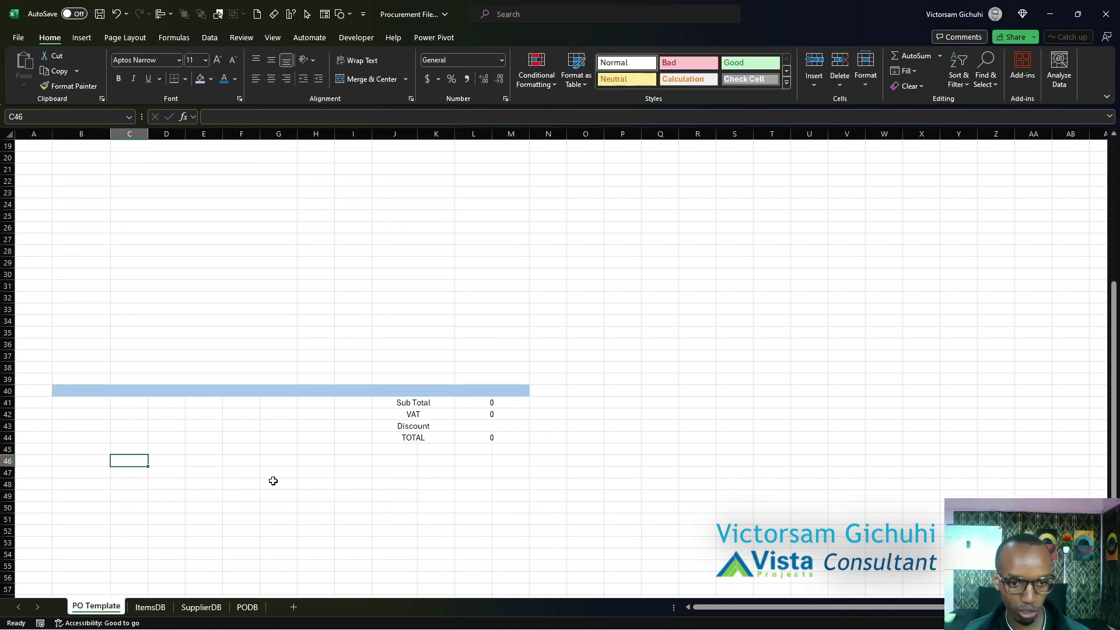
pyautogui.moveTo(84, 459); pyautogui.dragTo(507, 497)
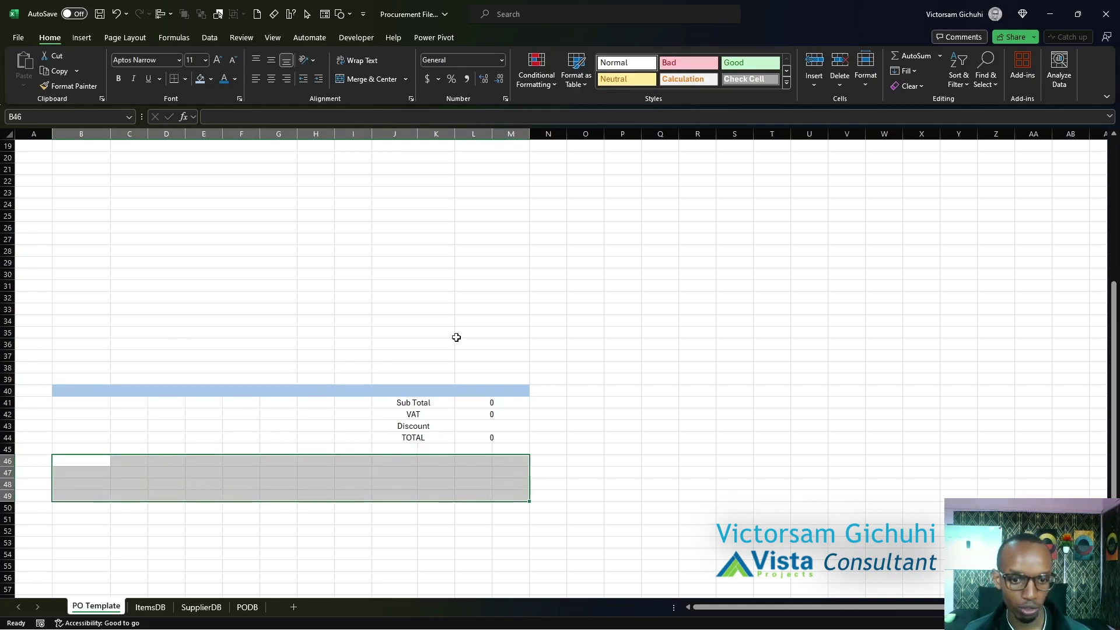
pyautogui.click(366, 79)
pyautogui.write('F')
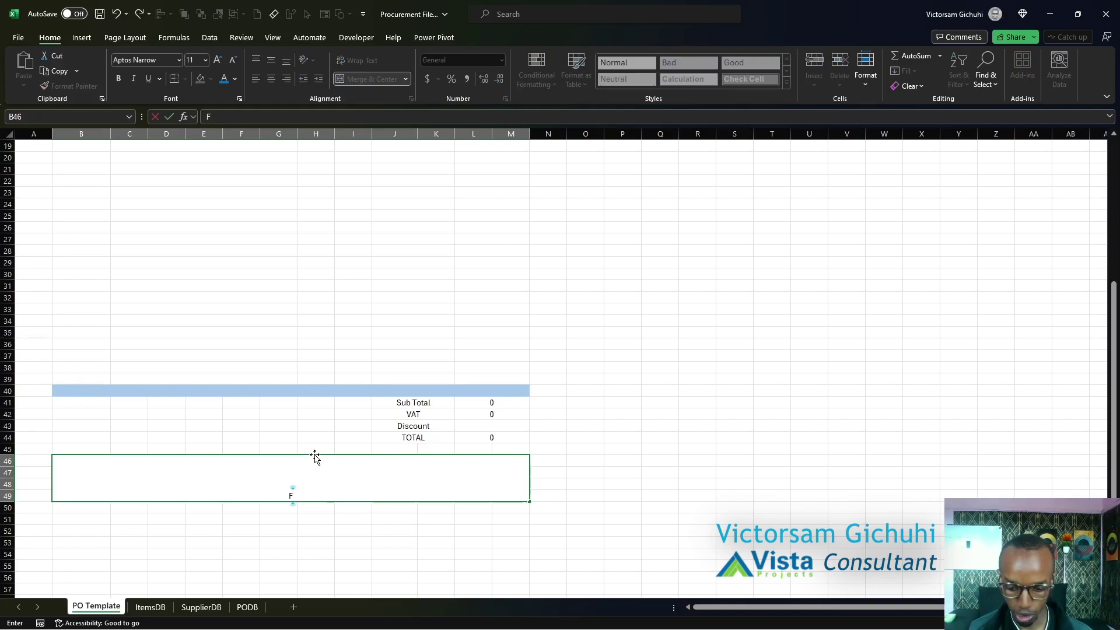
pyautogui.write('OOT ')
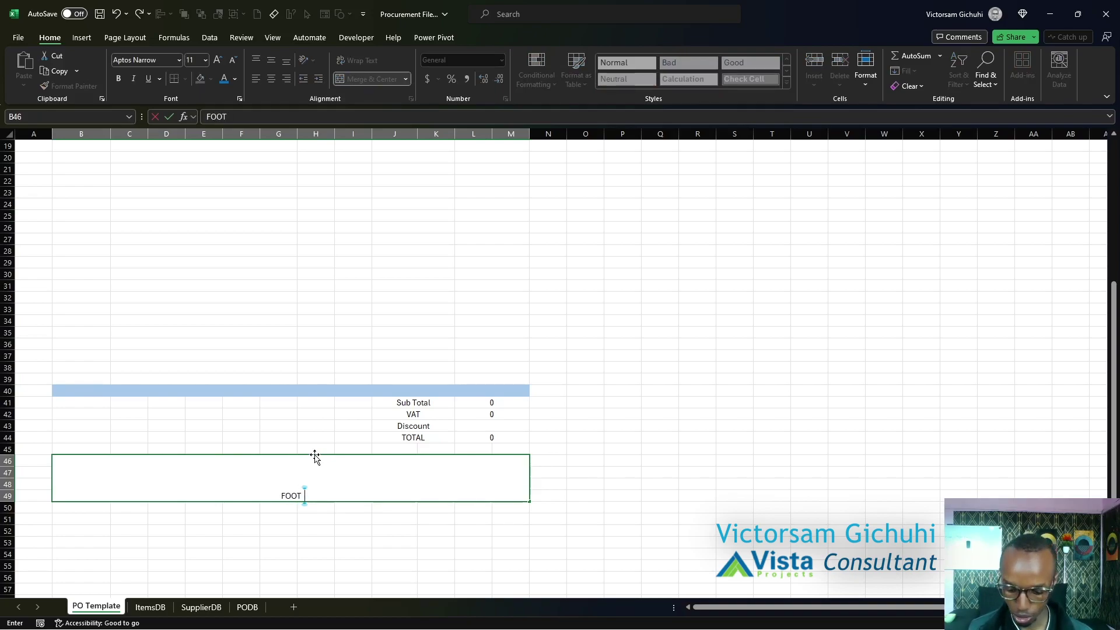
pyautogui.write('NOTE')
pyautogui.click(437, 541)
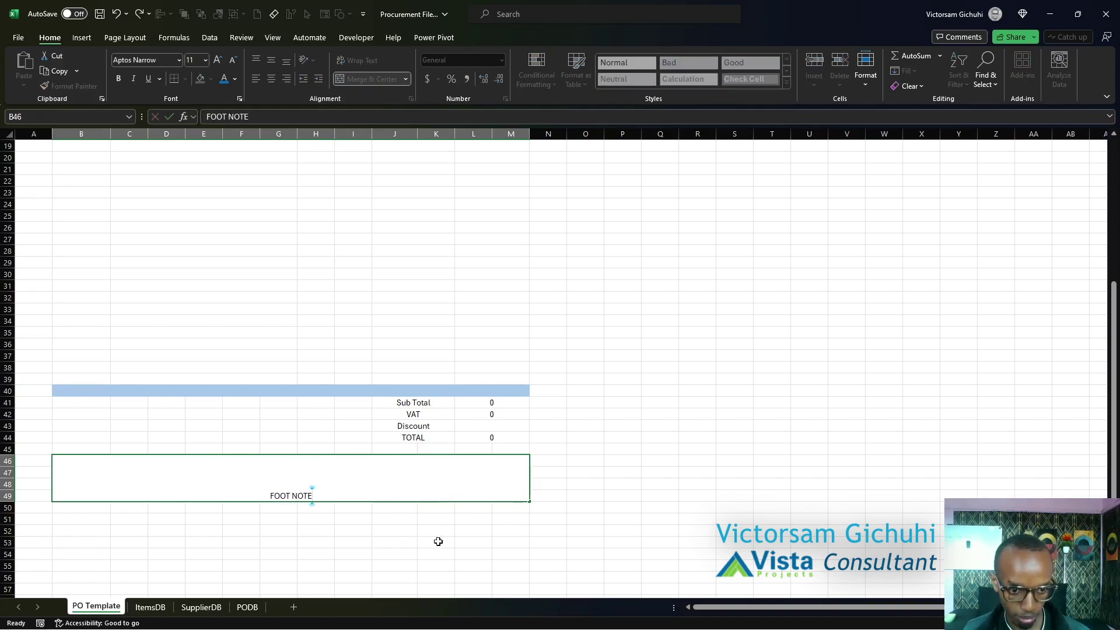
pyautogui.click(298, 486)
pyautogui.click(271, 60)
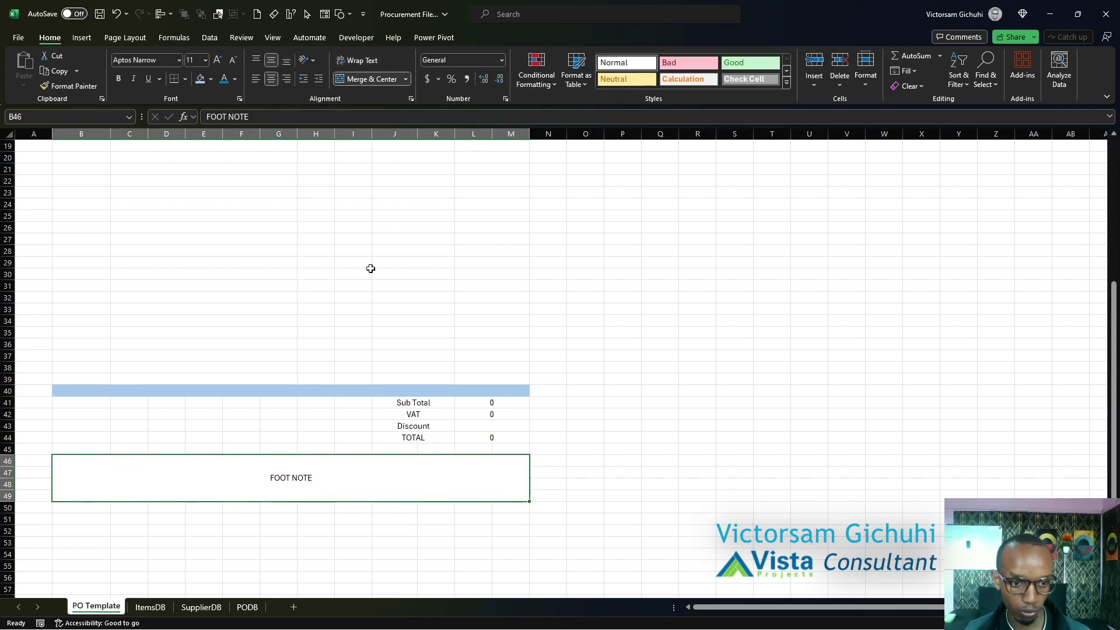
pyautogui.click(477, 531)
pyautogui.click(252, 466)
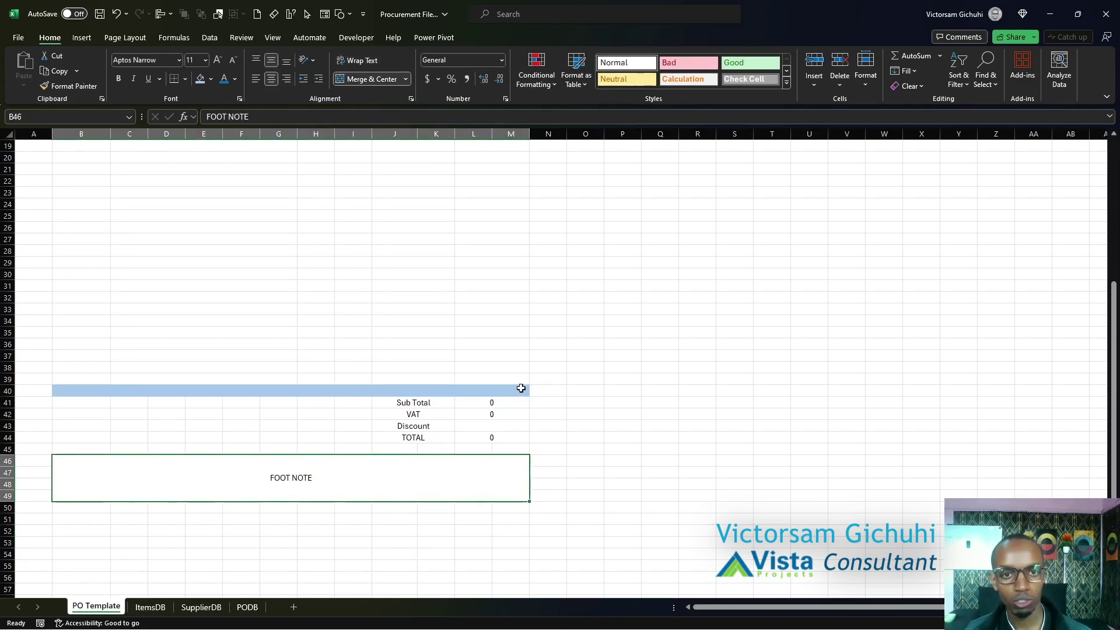
# Select the merged LOGO cell at the top and switch to the Insert ribbon.
pyautogui.scroll(6, 521, 388)
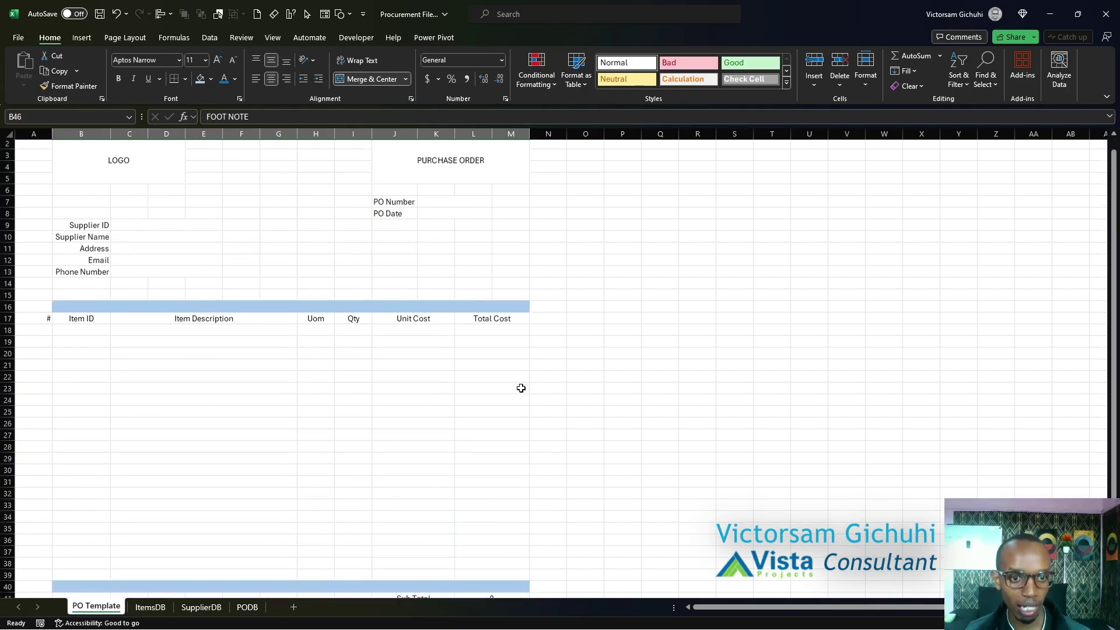
pyautogui.scroll(-4, 520, 388)
pyautogui.scroll(4, 521, 388)
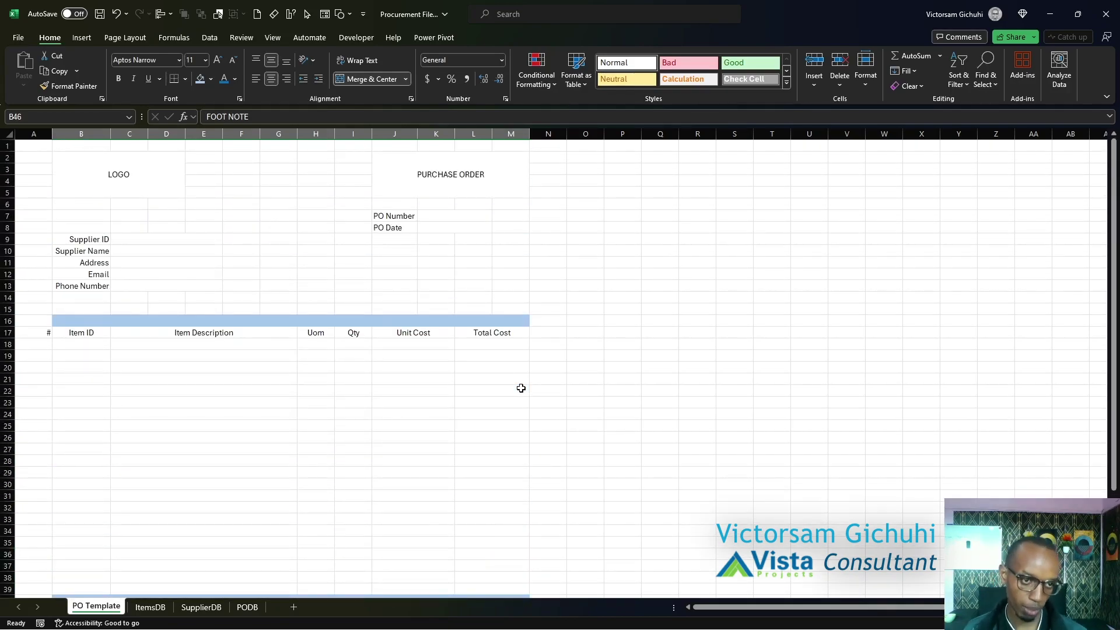
pyautogui.click(134, 169)
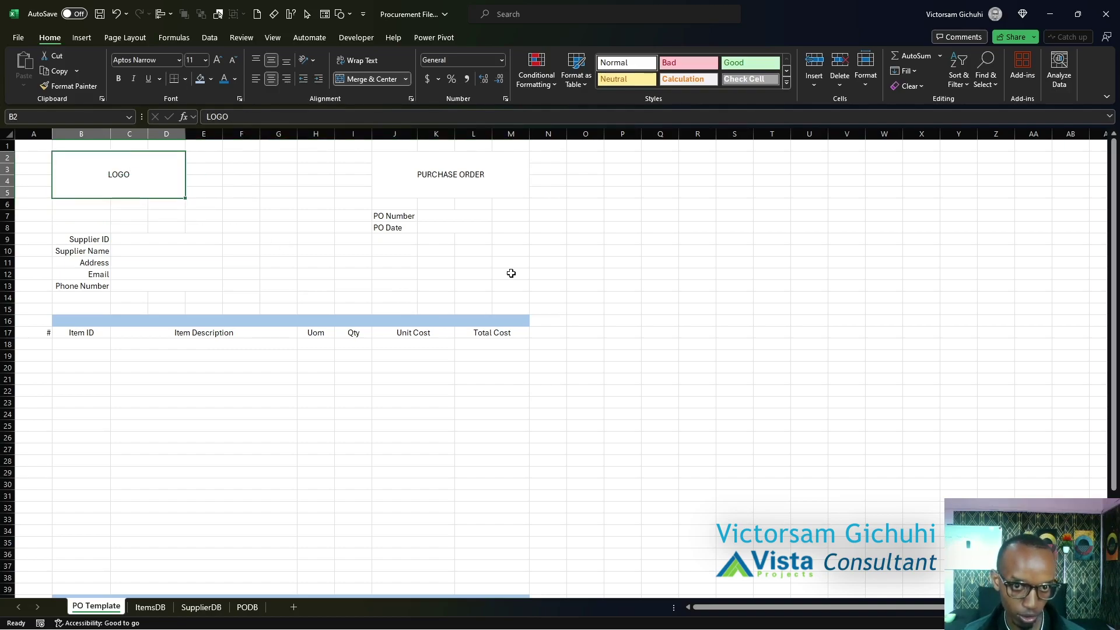
pyautogui.click(82, 38)
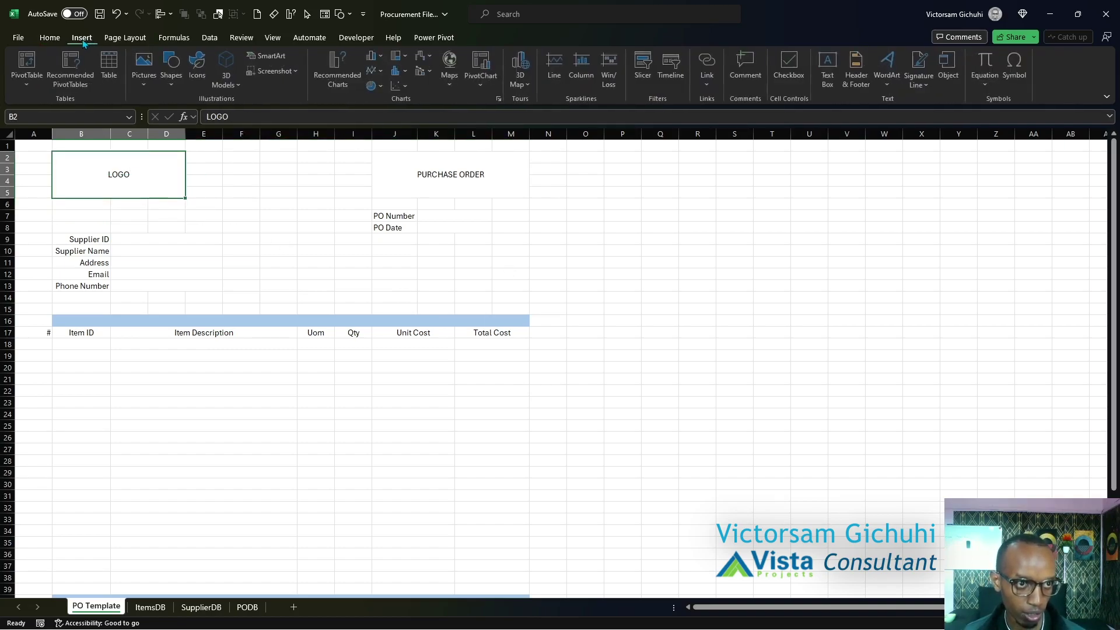
# Insert the Vista logo image from this device over the top-left LOGO placeholder.
pyautogui.click(151, 86)
pyautogui.moveTo(178, 108)
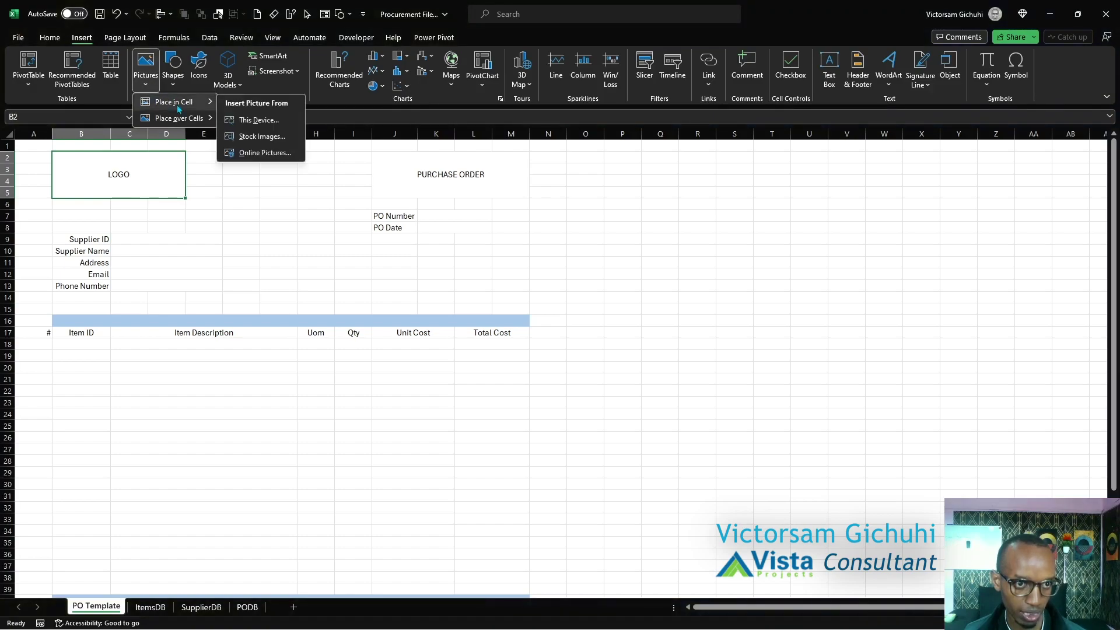
pyautogui.click(233, 120)
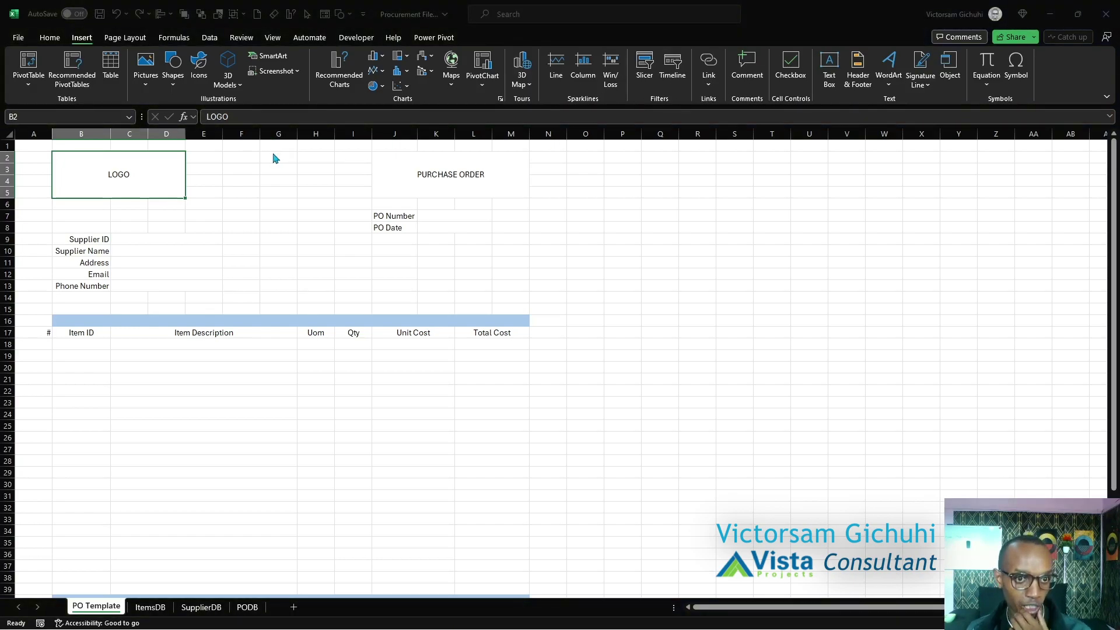
pyautogui.doubleClick(272, 158)
pyautogui.click(242, 181)
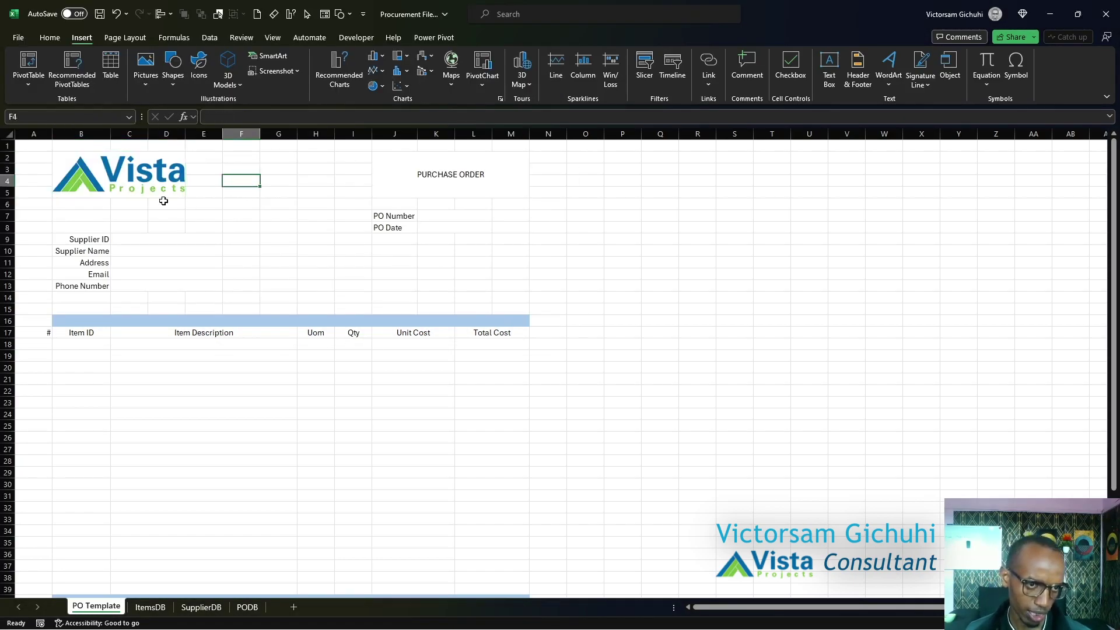
# Enter 'Vista Projects' in cell B6 beneath the logo.
pyautogui.click(78, 206)
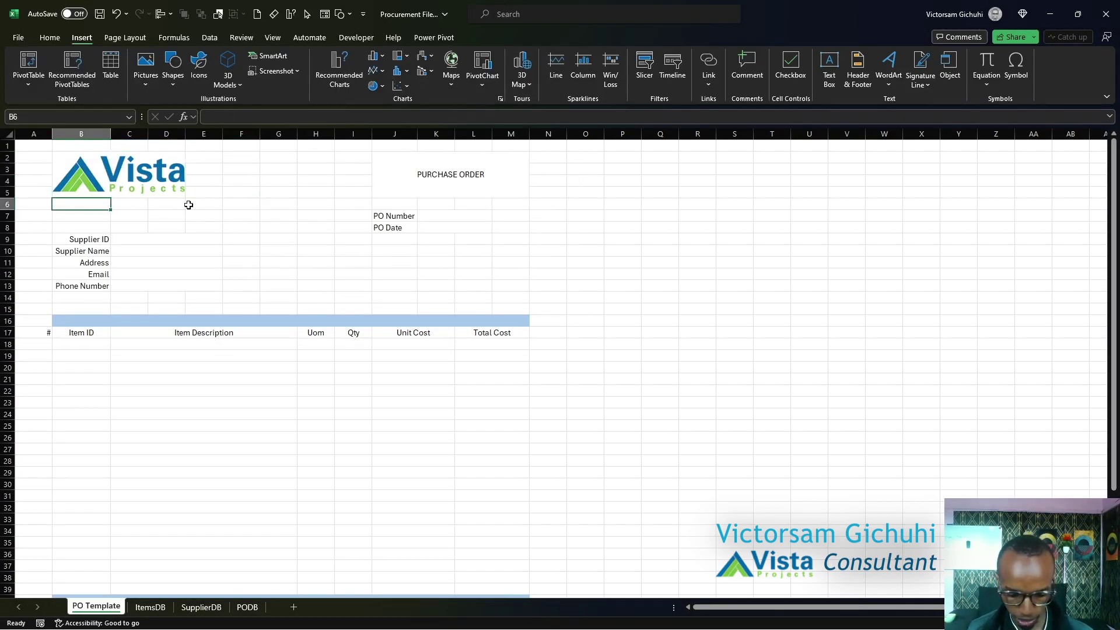
pyautogui.write('Vista')
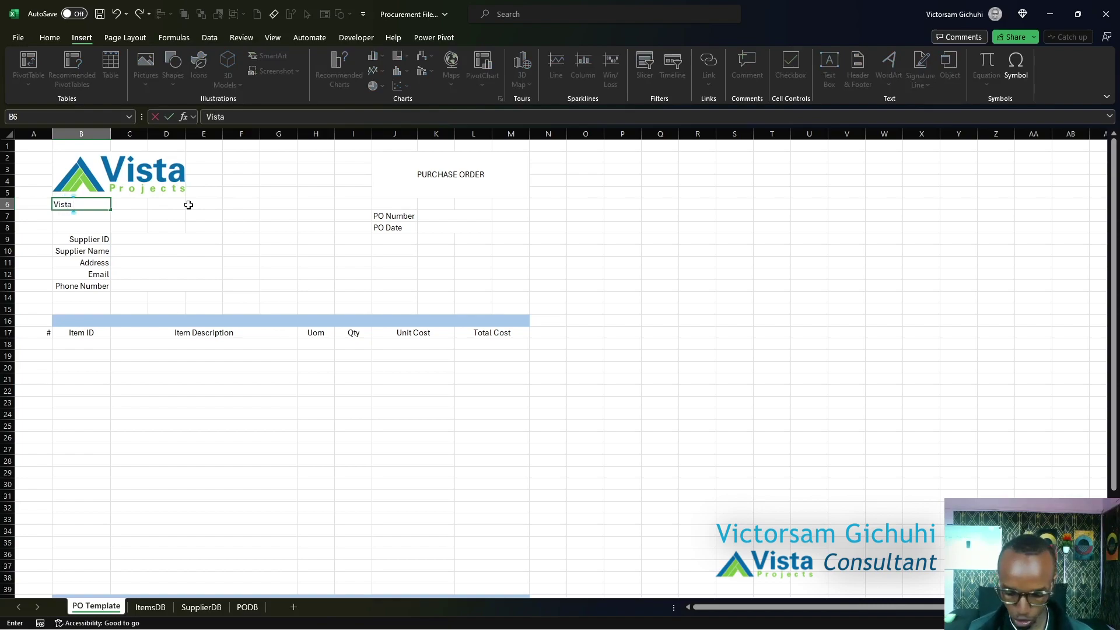
pyautogui.write(' Proj')
pyautogui.press('BackSpace')
pyautogui.write('ojects')
# Merge and centre B6:D6, then make the company name bold at 12 point.
pyautogui.keyDown('shift'); pyautogui.click(155, 206); pyautogui.keyUp('shift')
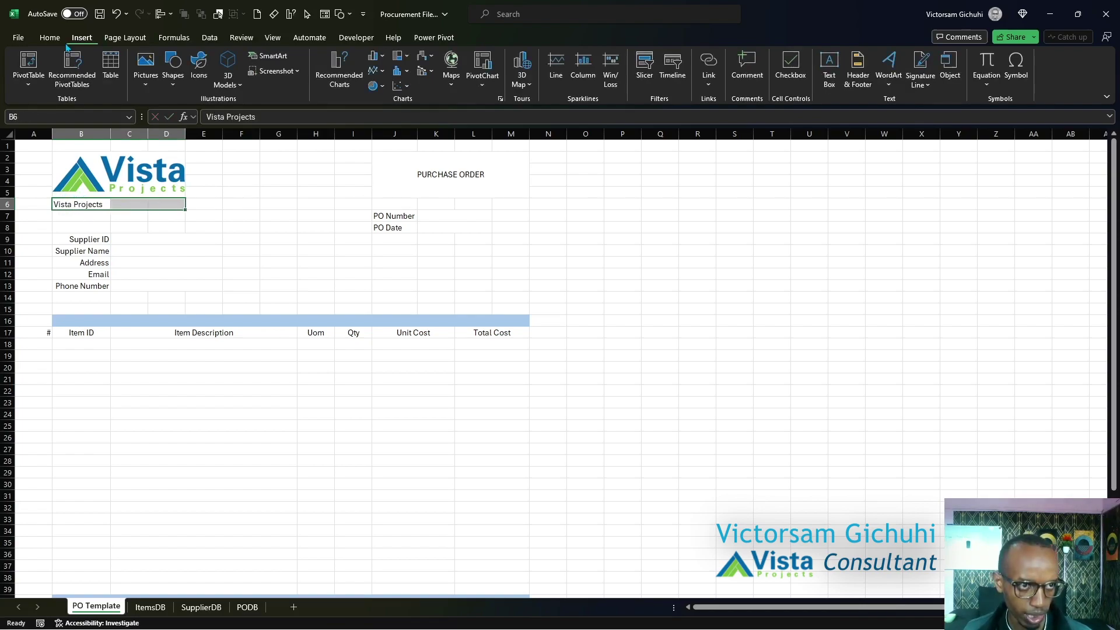
pyautogui.click(49, 37)
pyautogui.click(367, 78)
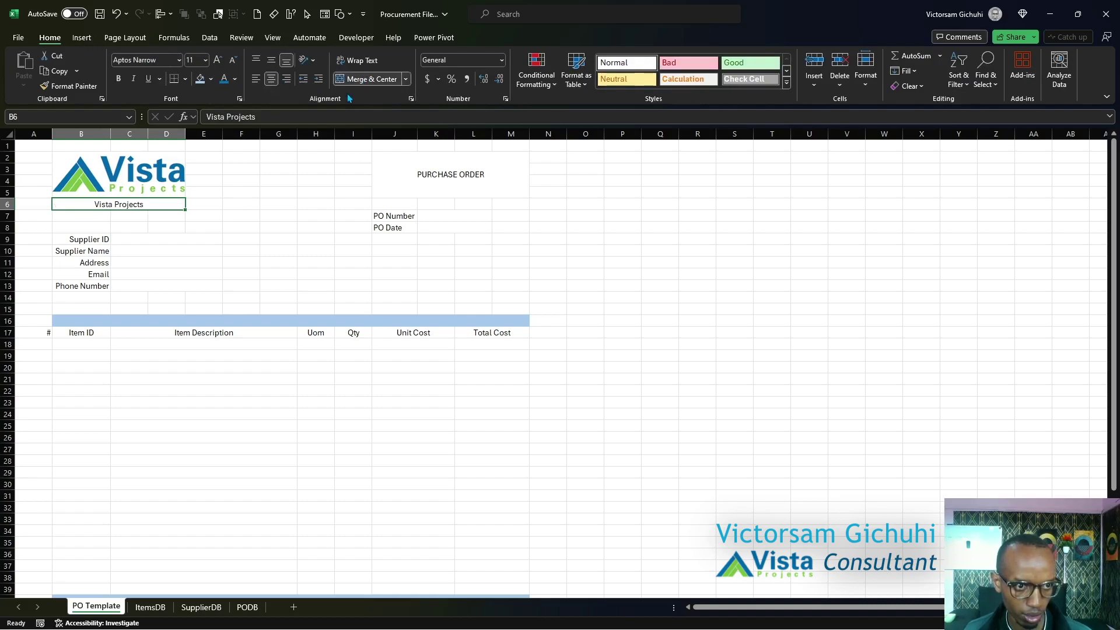
pyautogui.click(119, 78)
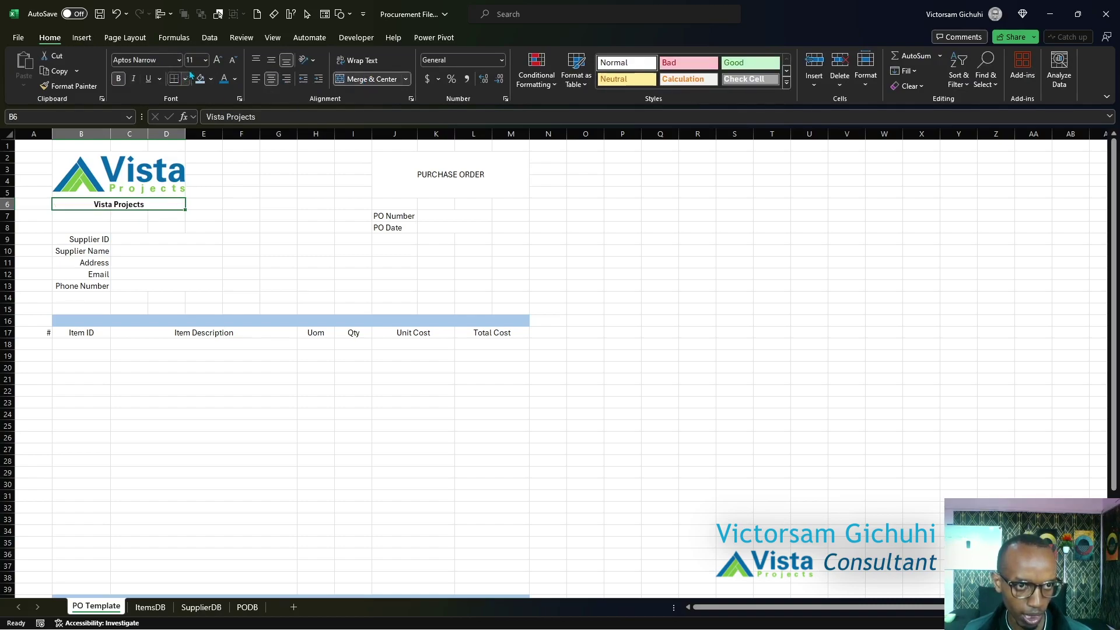
pyautogui.click(216, 61)
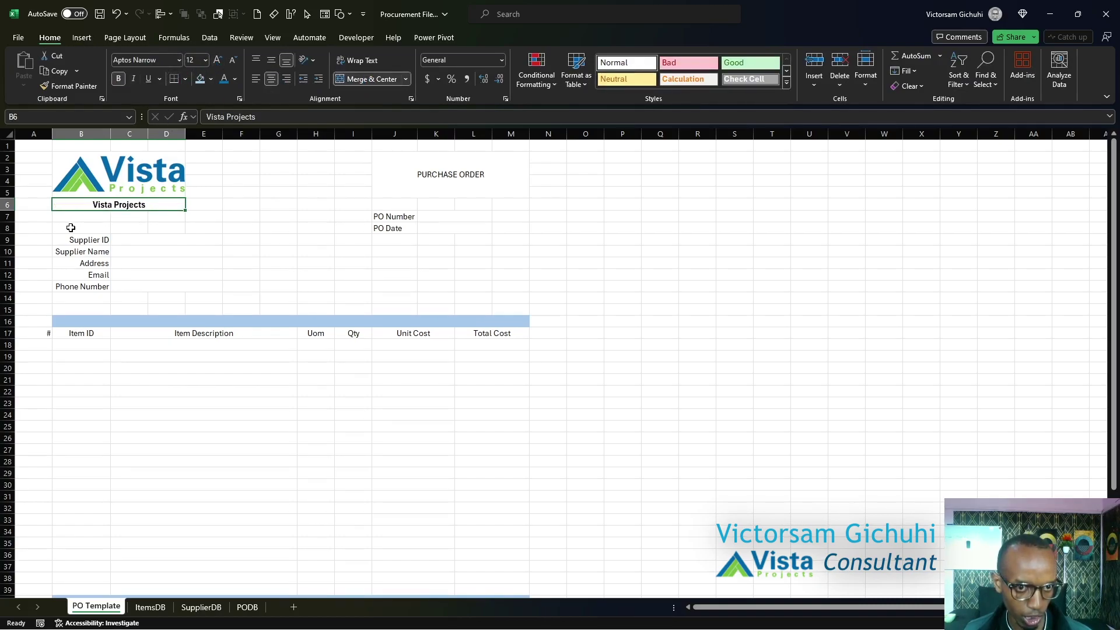
pyautogui.click(8, 216)
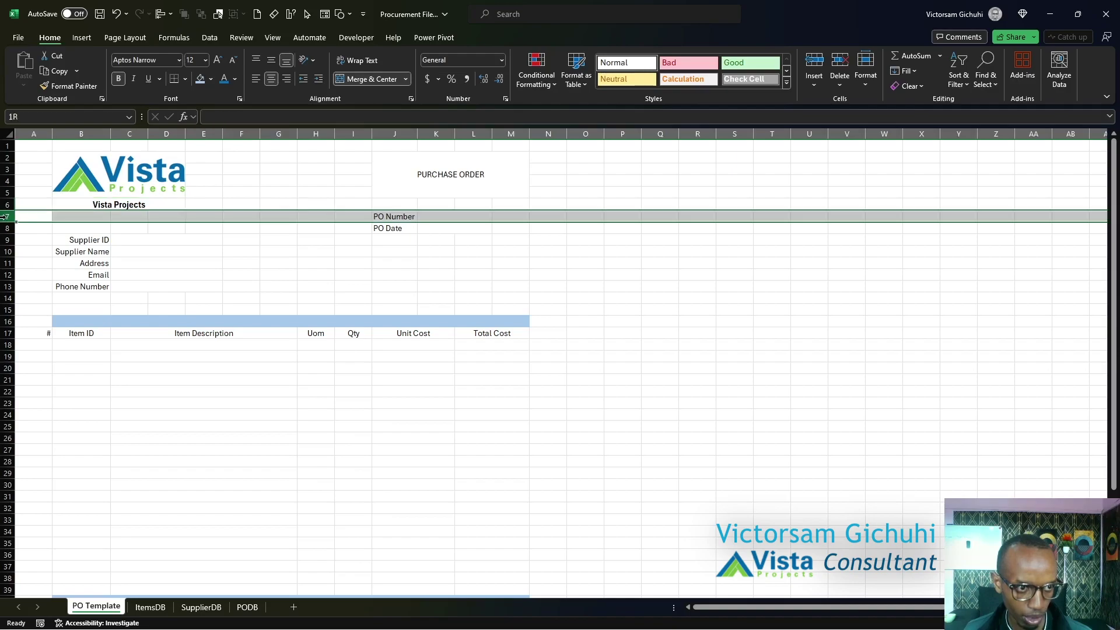
pyautogui.click(814, 65)
pyautogui.click(814, 64)
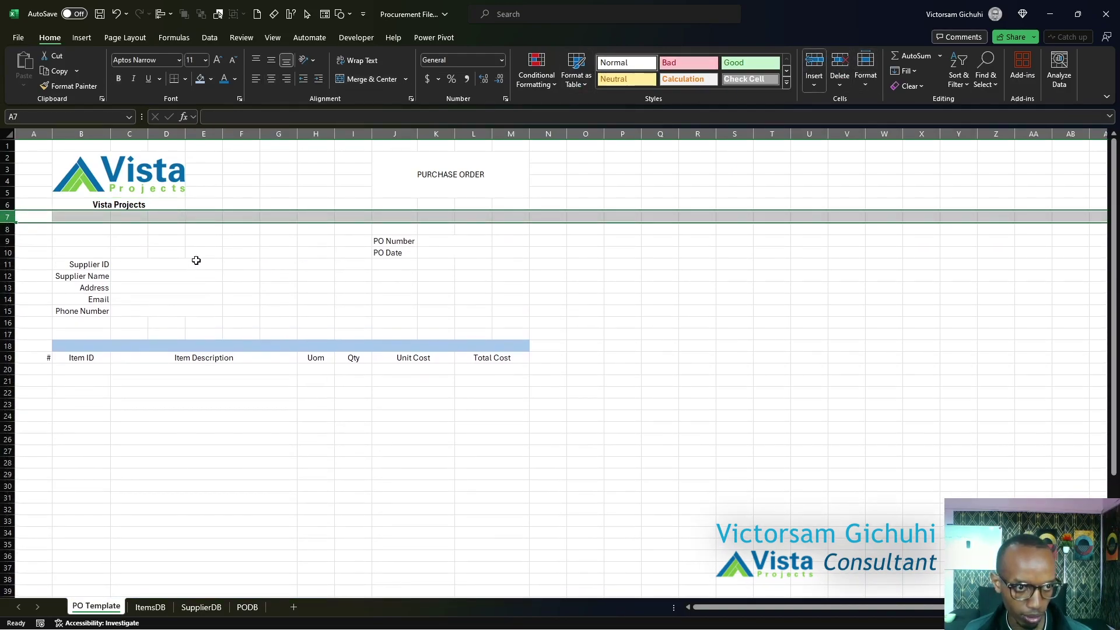
pyautogui.moveTo(85, 216); pyautogui.dragTo(175, 216)
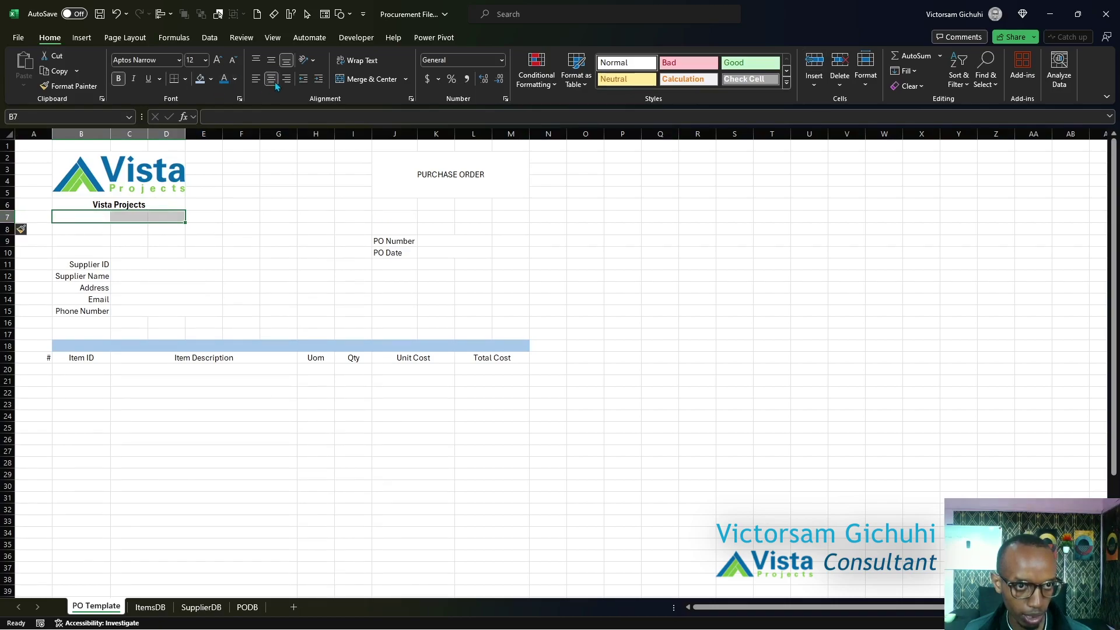
pyautogui.click(365, 79)
pyautogui.write('ww')
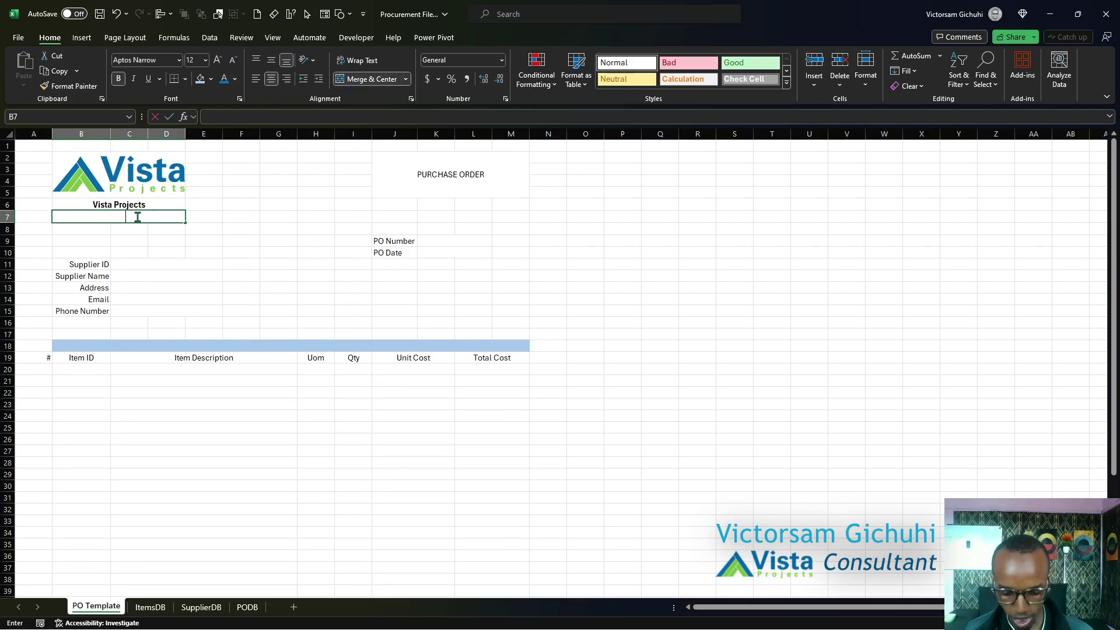
pyautogui.write('w.')
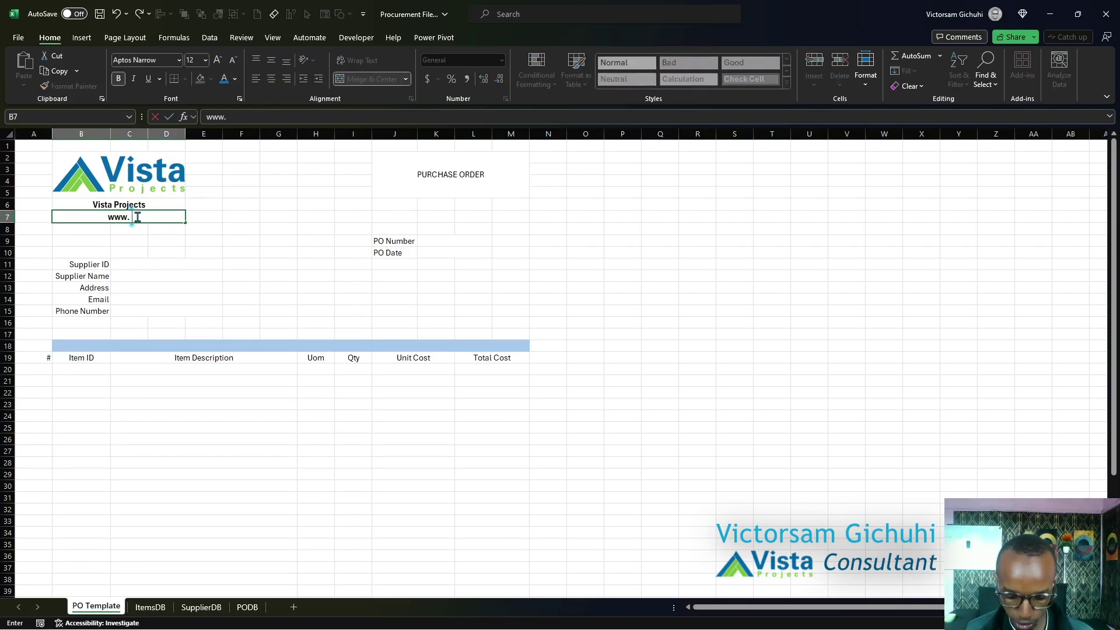
pyautogui.write('vista')
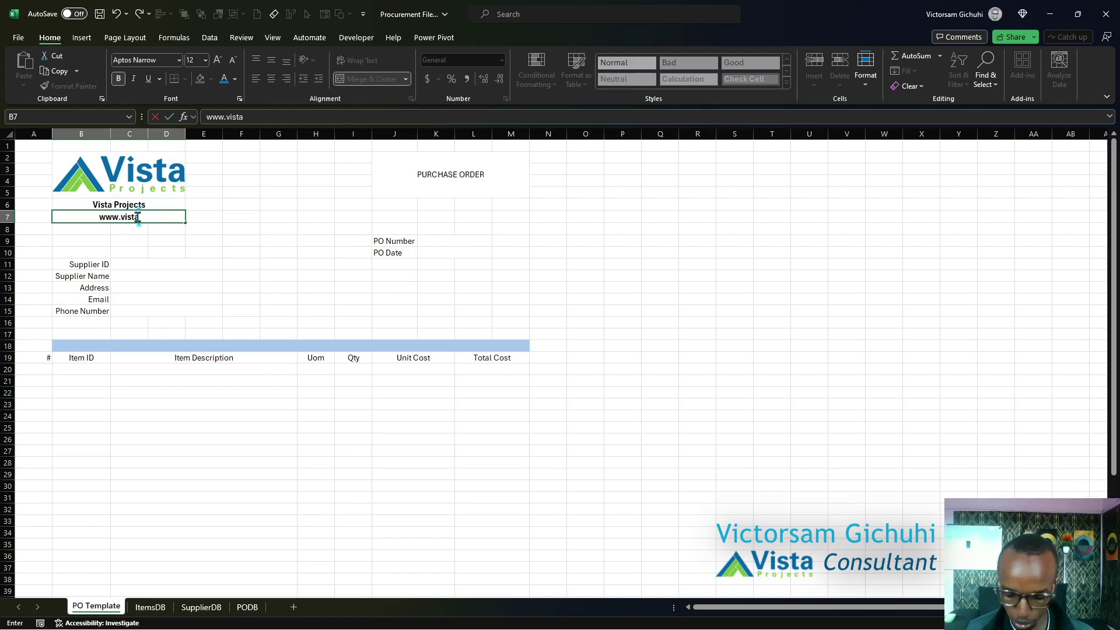
pyautogui.write('projects')
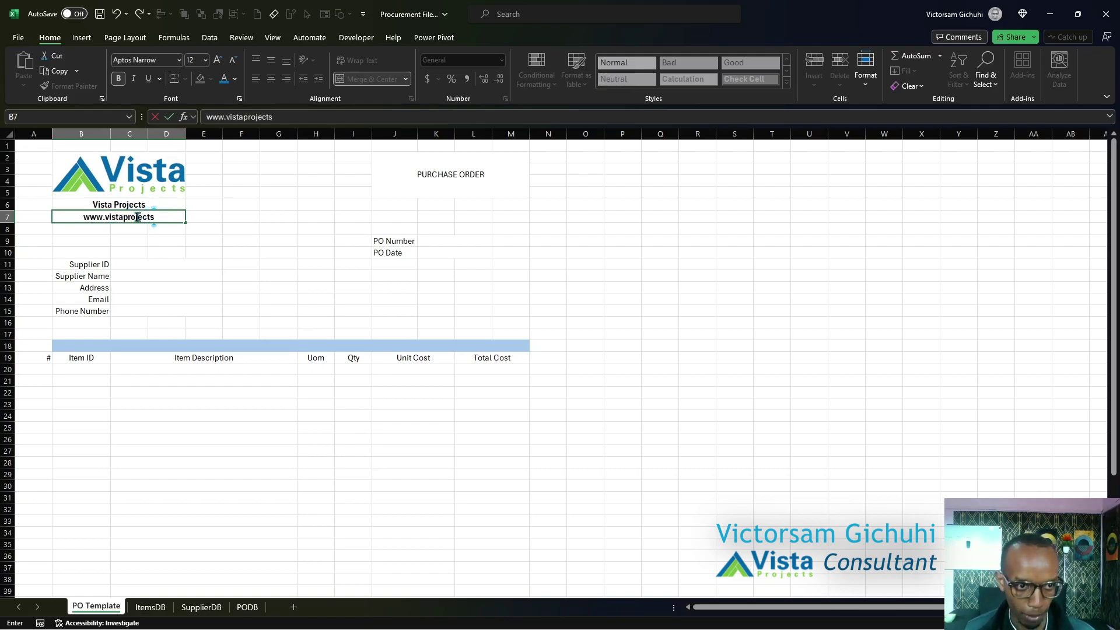
pyautogui.write('.com')
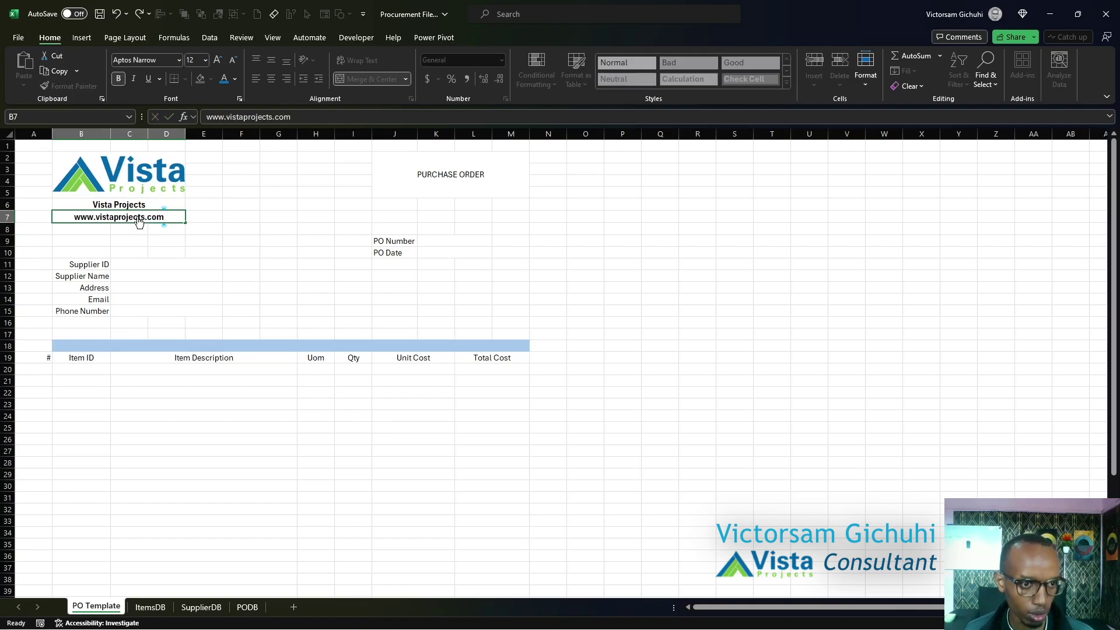
pyautogui.press('Return')
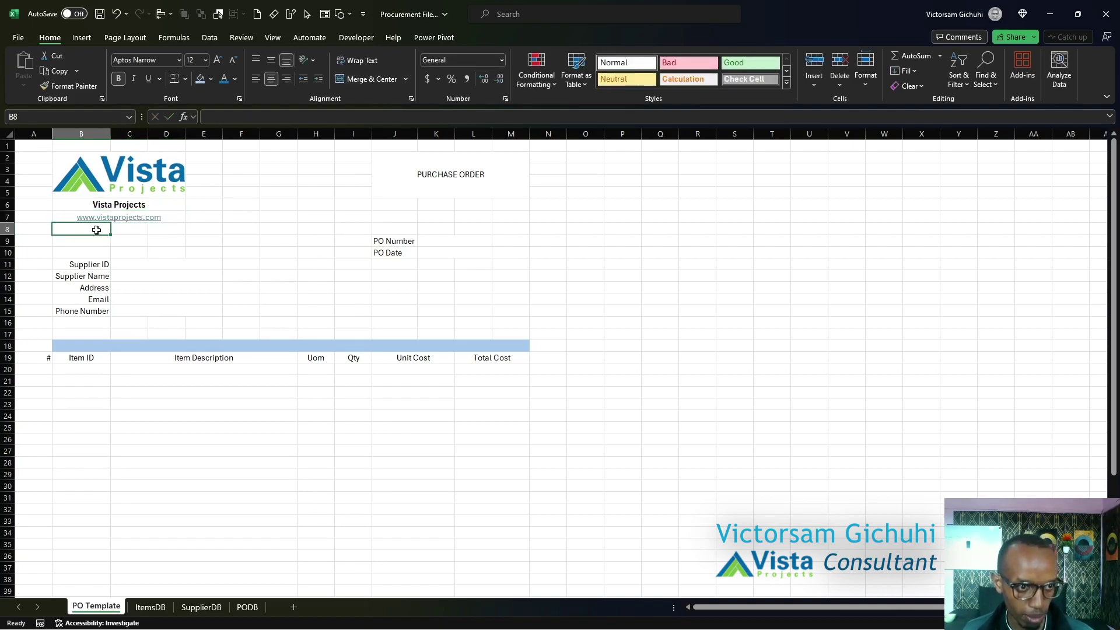
pyautogui.moveTo(88, 228); pyautogui.dragTo(175, 227)
# Merge B8:D8, make PURCHASE ORDER bold enlarged Trebuchet MS, and move the PO labels to J7:L8.
pyautogui.click(366, 85)
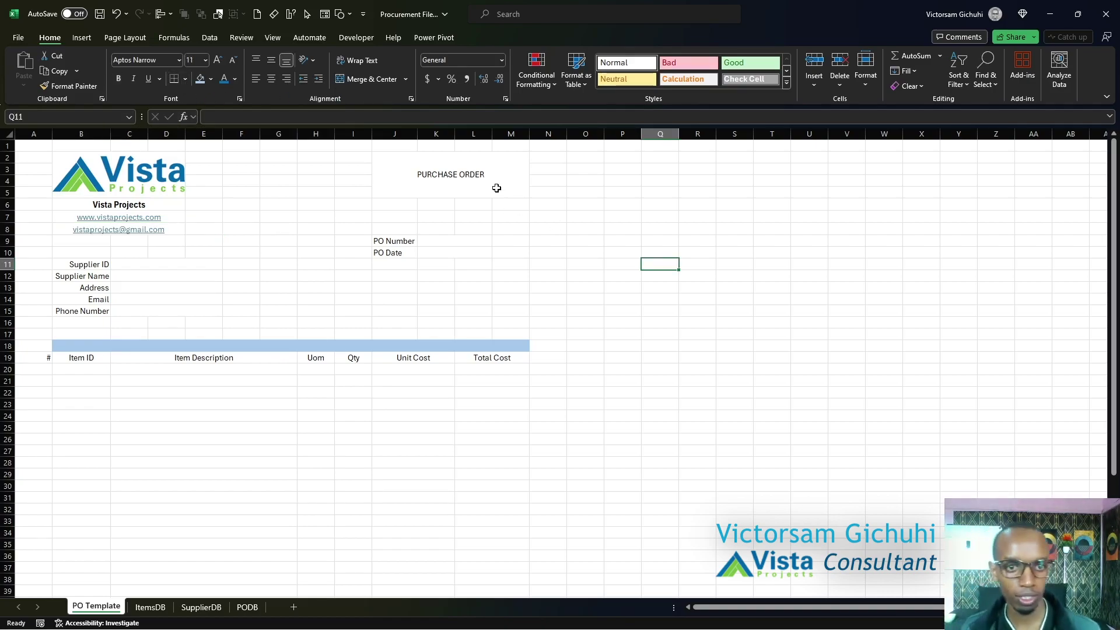
pyautogui.click(494, 182)
pyautogui.click(119, 79)
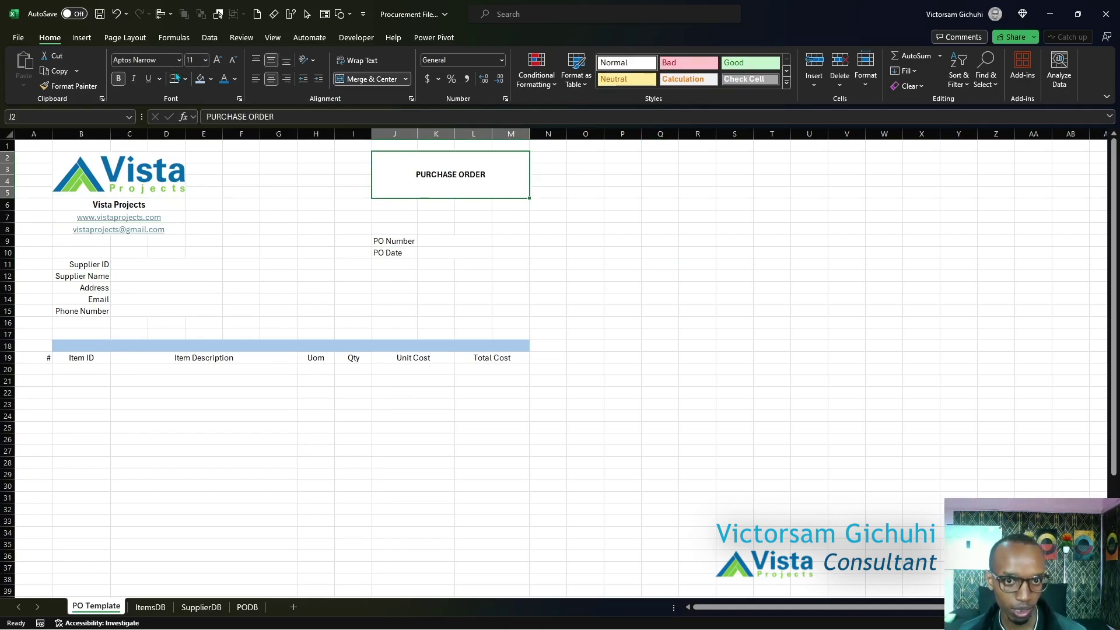
pyautogui.click(158, 60)
pyautogui.write('Trebuchet MS')
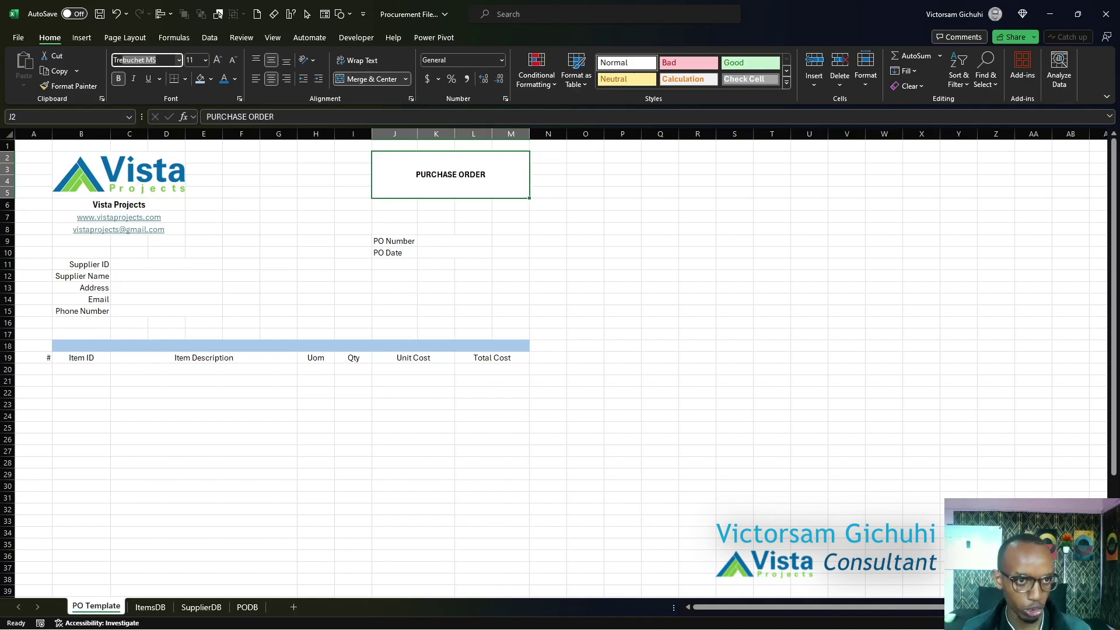
pyautogui.press('Return')
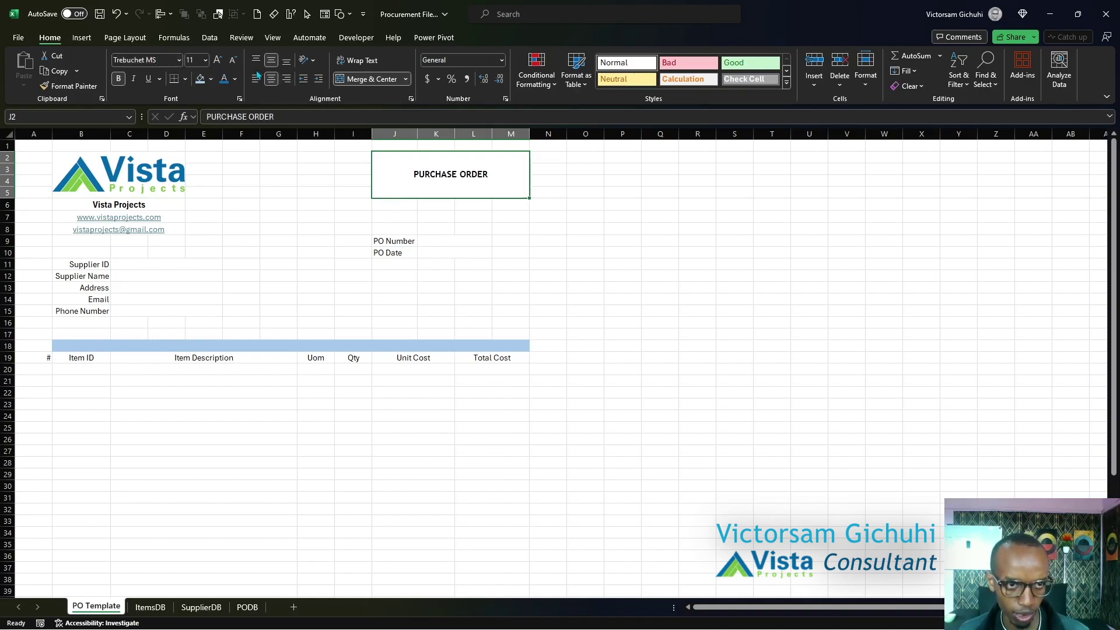
pyautogui.click(220, 61)
pyautogui.click(220, 61)
pyautogui.click(219, 61)
pyautogui.click(220, 61)
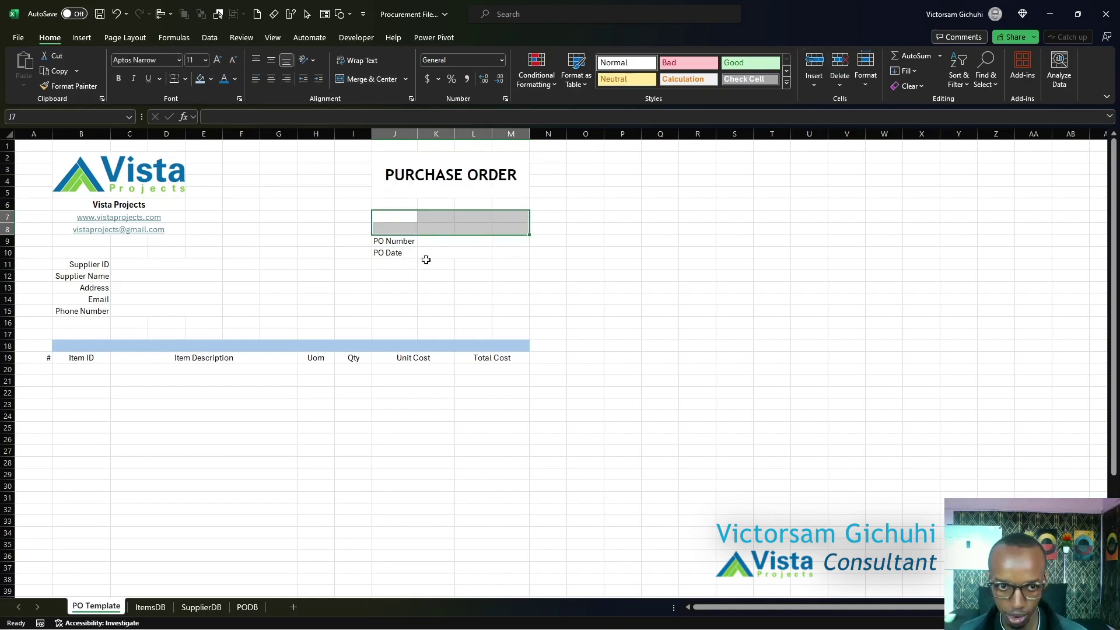
pyautogui.click(404, 245)
pyautogui.moveTo(405, 248); pyautogui.dragTo(465, 222)
# Check the totals and footnote further down, then widen column D slightly.
pyautogui.click(546, 257)
pyautogui.click(394, 299)
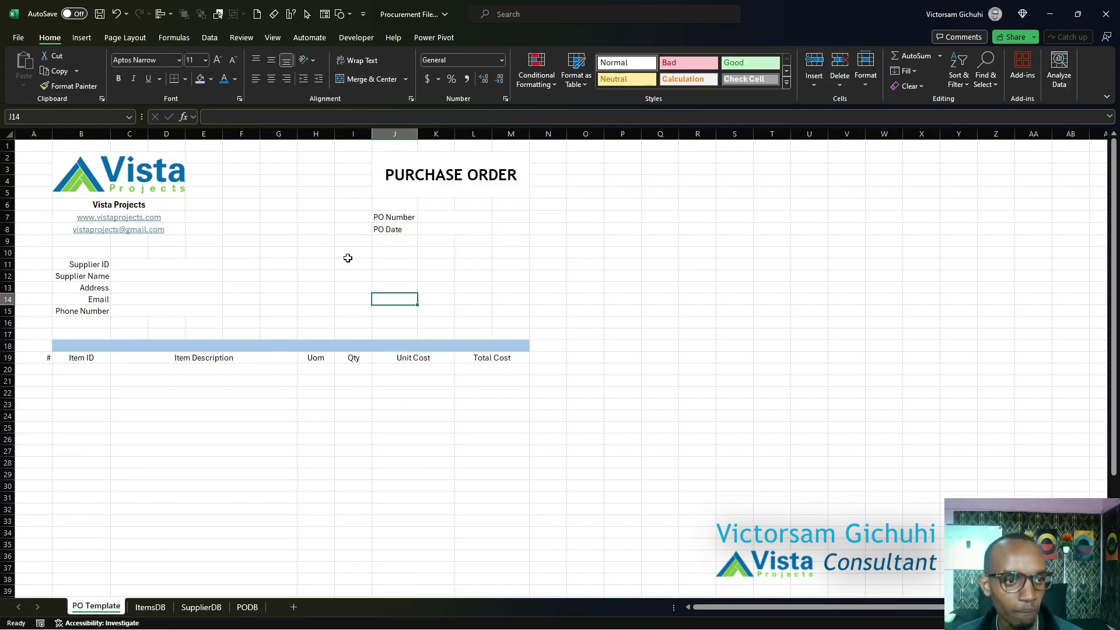
pyautogui.scroll(-3, 350, 251)
pyautogui.scroll(-5, 355, 243)
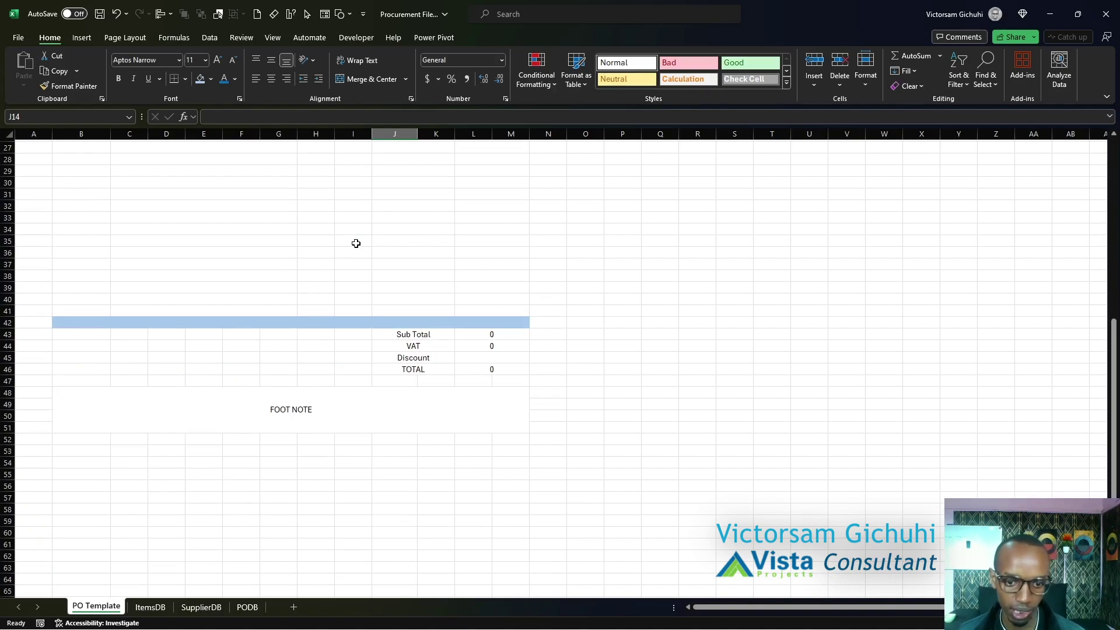
pyautogui.scroll(8, 355, 242)
pyautogui.moveTo(185, 134); pyautogui.dragTo(190, 134)
pyautogui.click(217, 178)
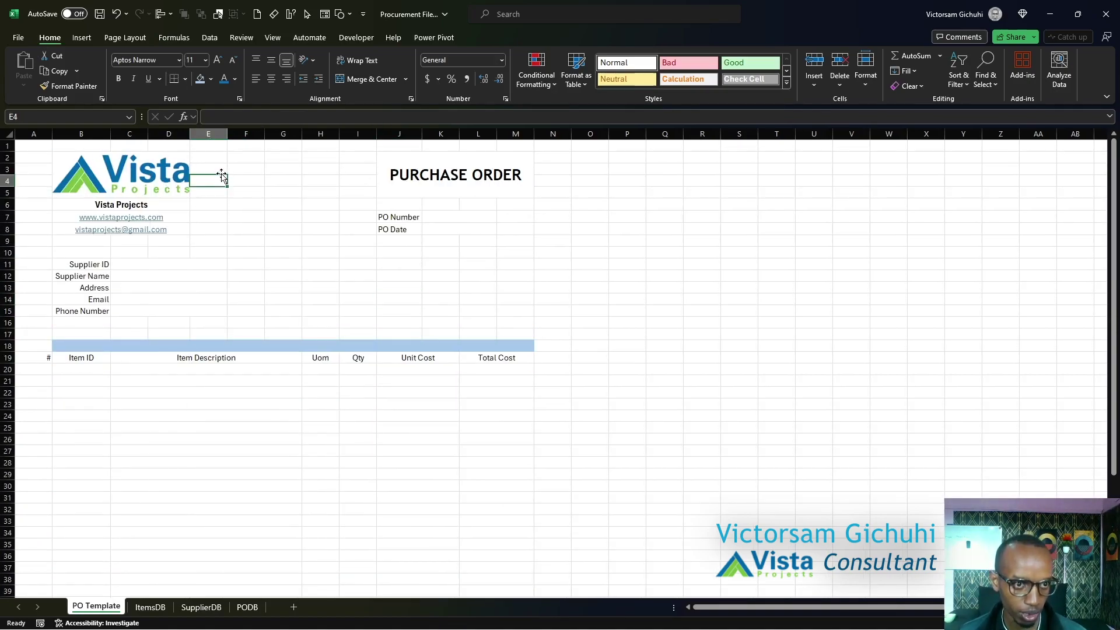
pyautogui.click(18, 37)
pyautogui.click(32, 239)
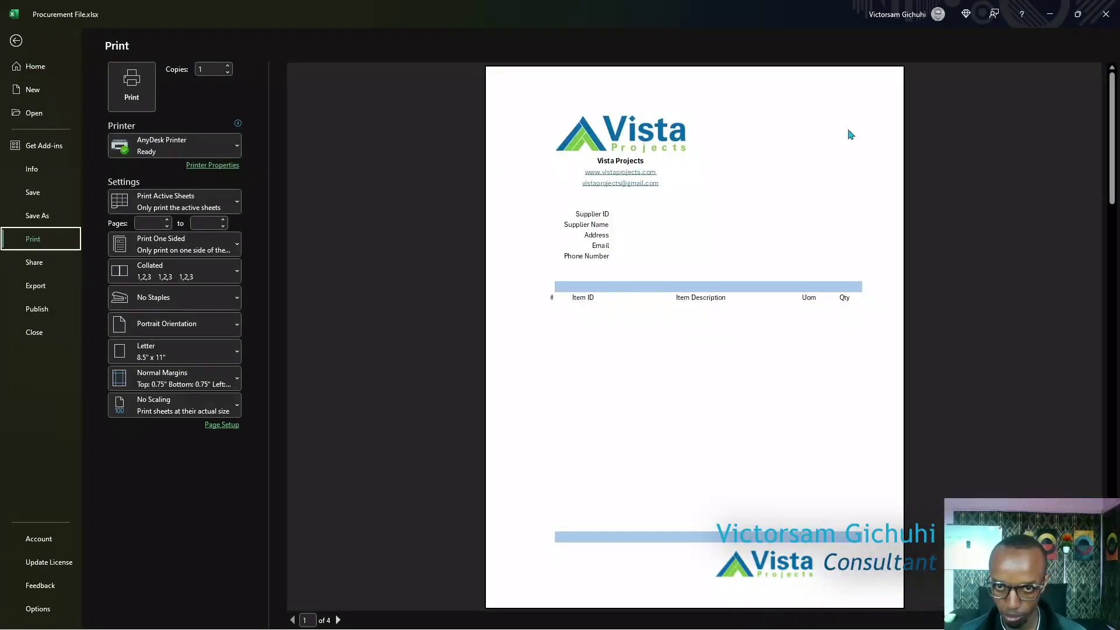
pyautogui.click(16, 40)
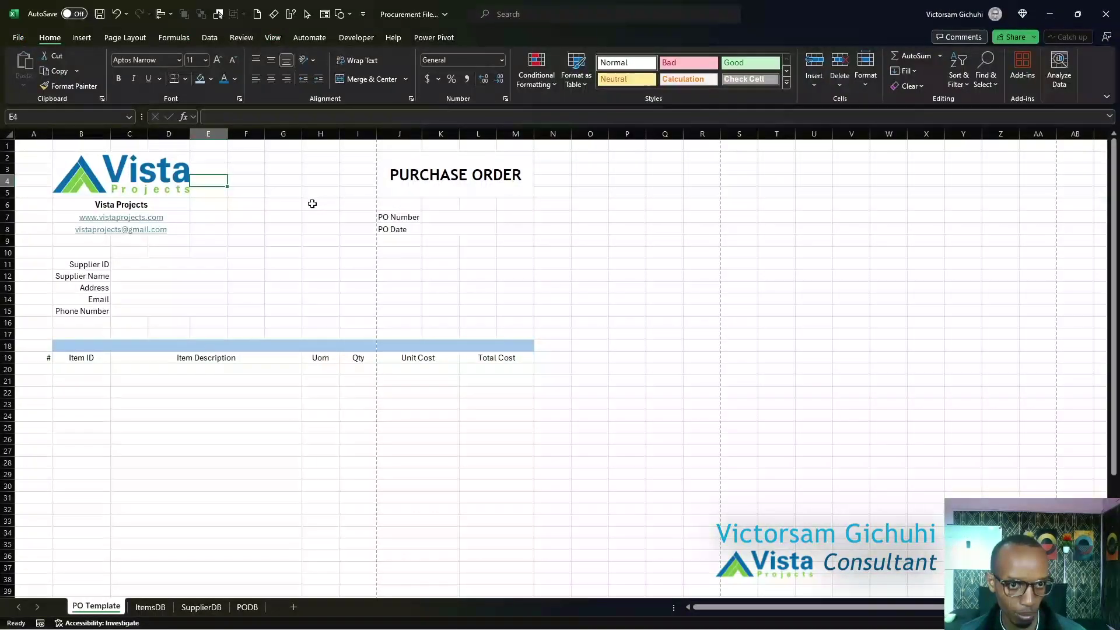
pyautogui.click(320, 197)
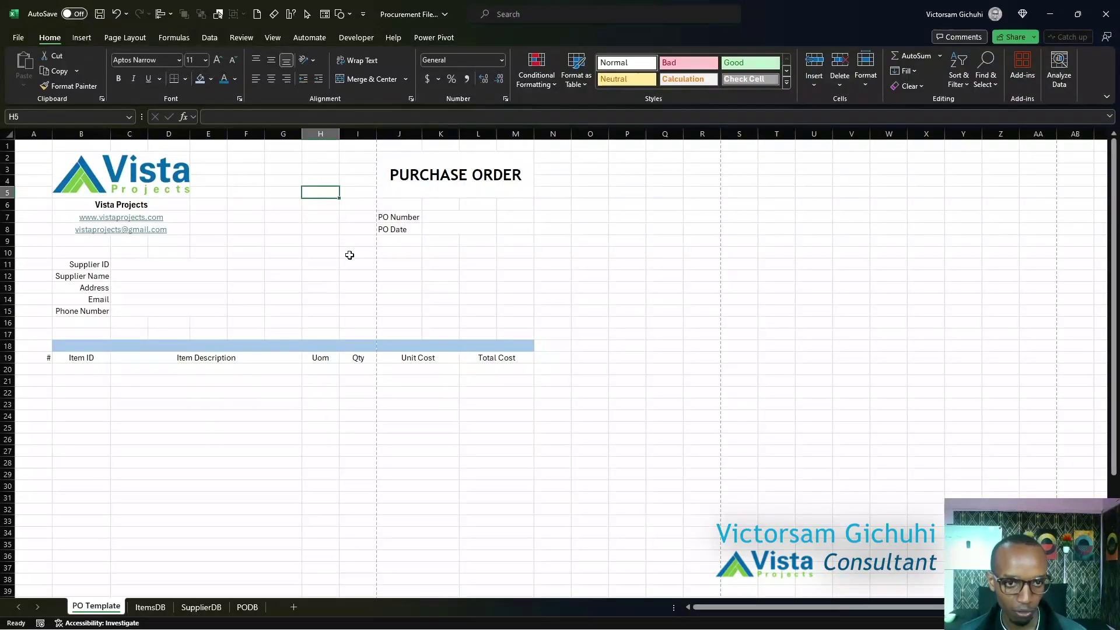